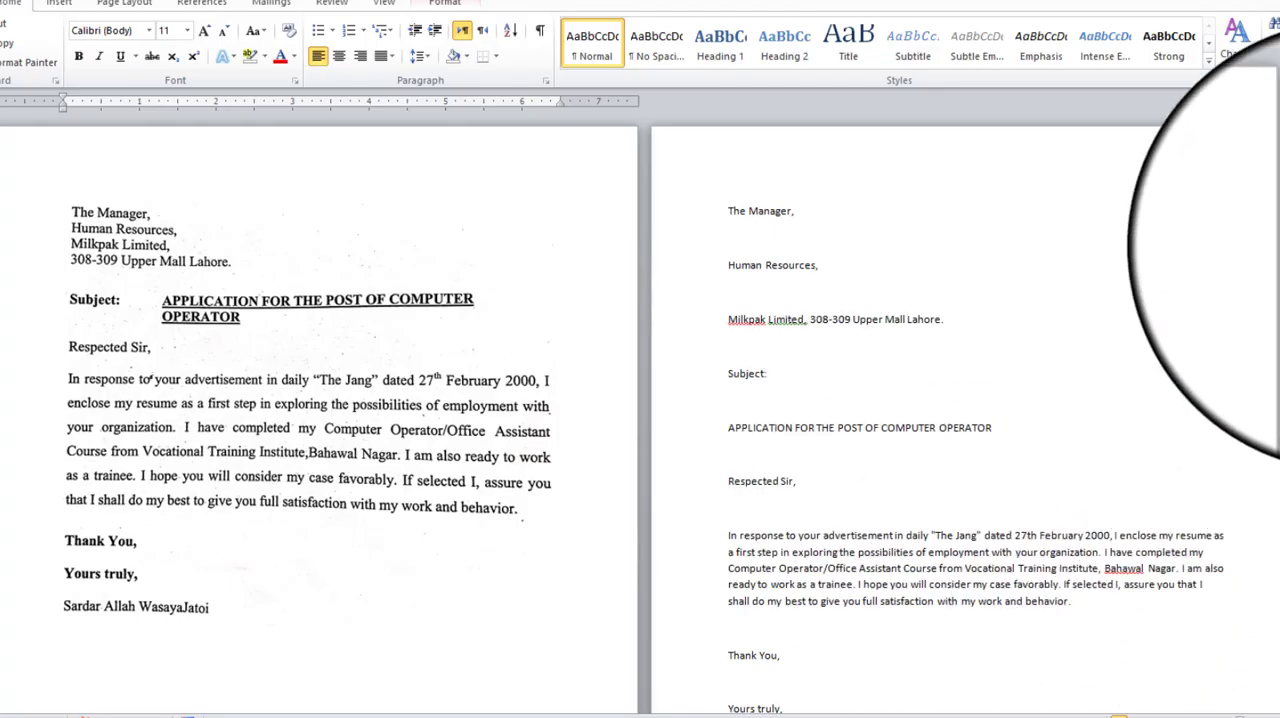
pyautogui.moveTo(1279, 283); pyautogui.dragTo(1279, 150)
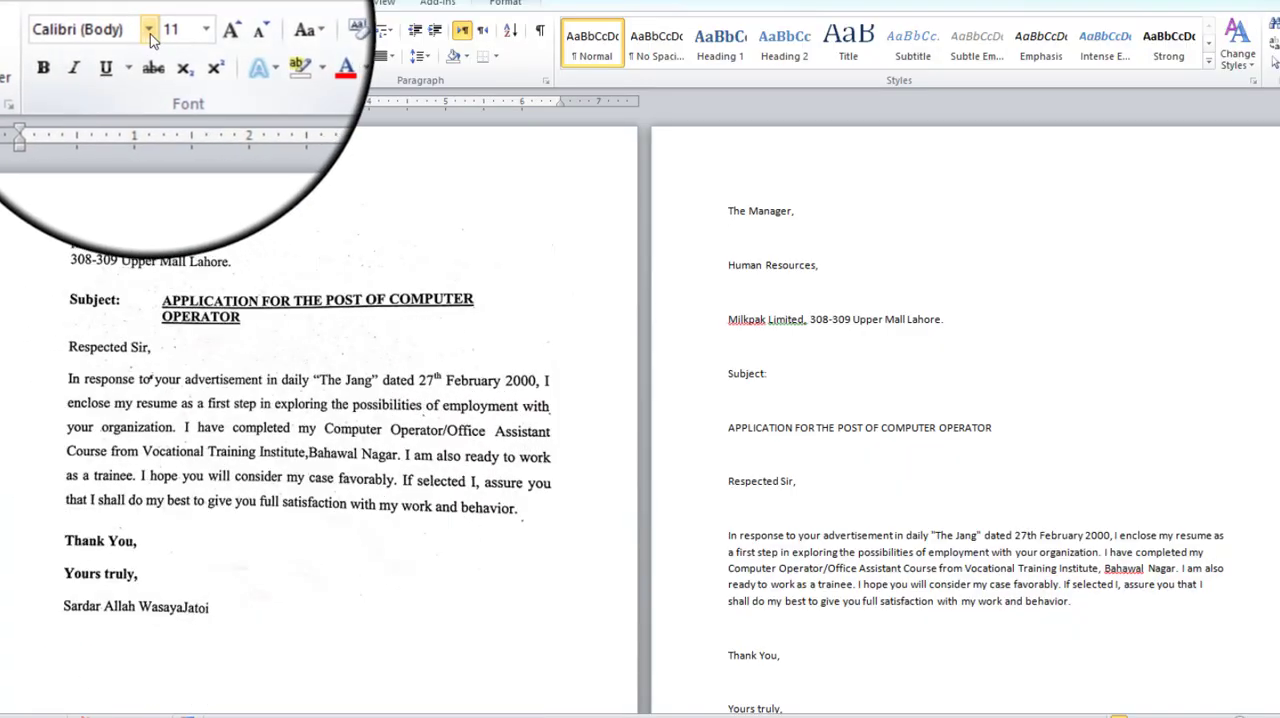
pyautogui.click(148, 30)
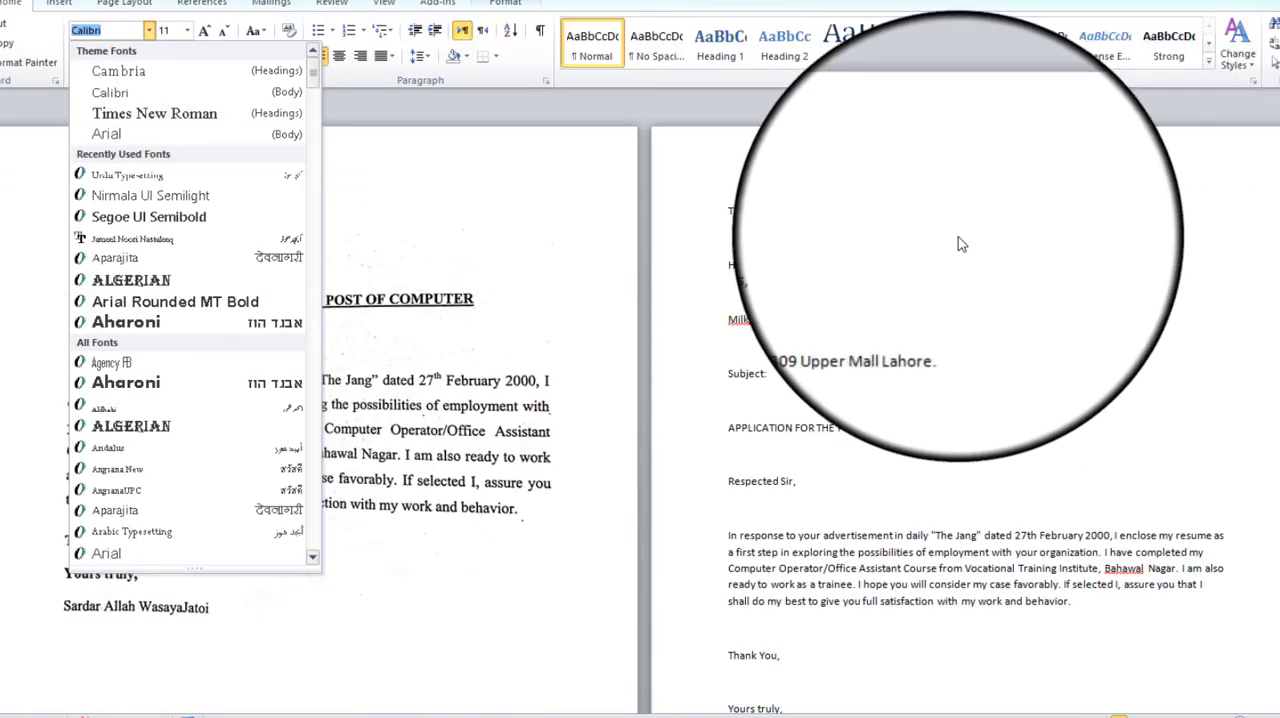
pyautogui.click(802, 235)
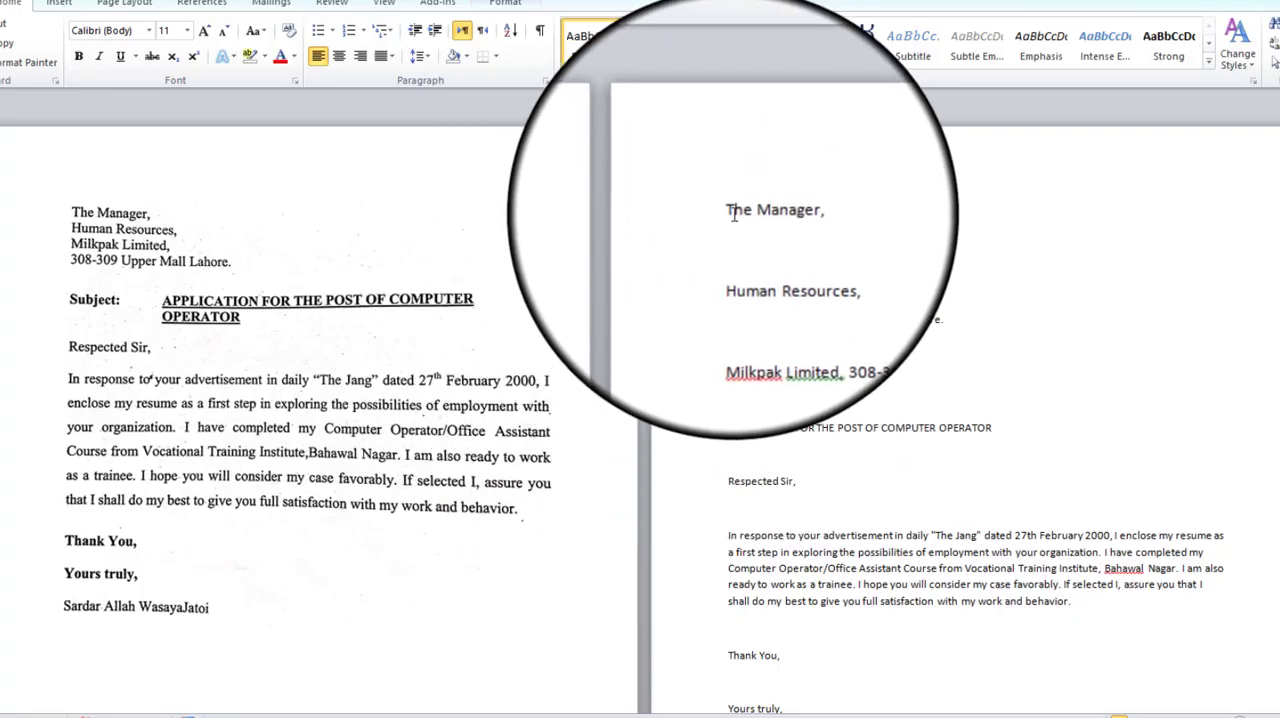
# Apply the No Spacing style to the recipient lines and delete the empty lines between them.
pyautogui.moveTo(727, 211); pyautogui.dragTo(947, 319)
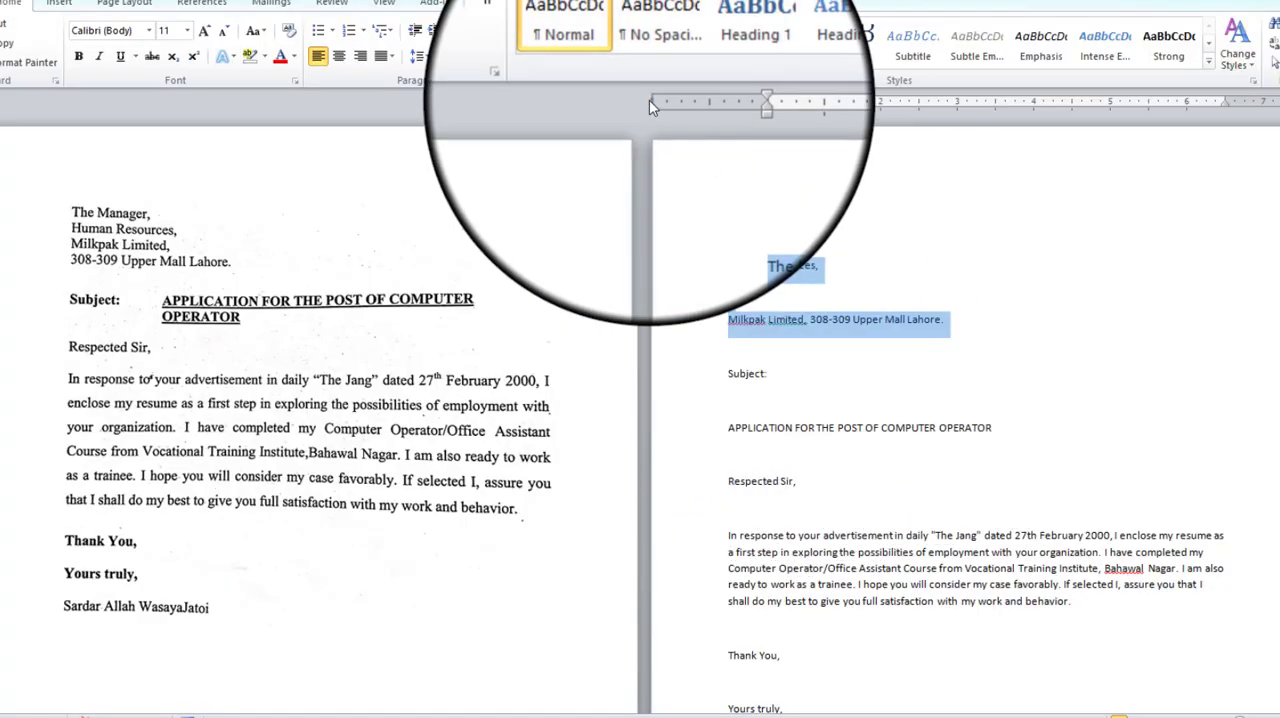
pyautogui.click(668, 50)
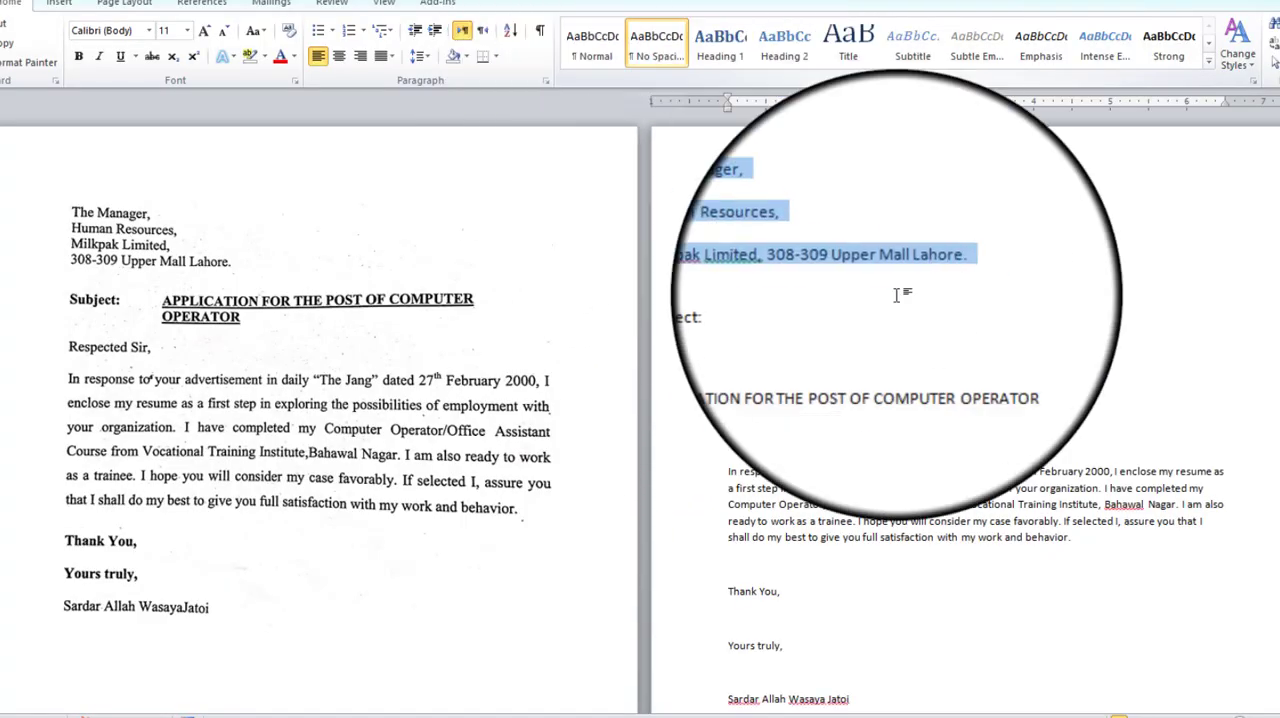
pyautogui.click(748, 232)
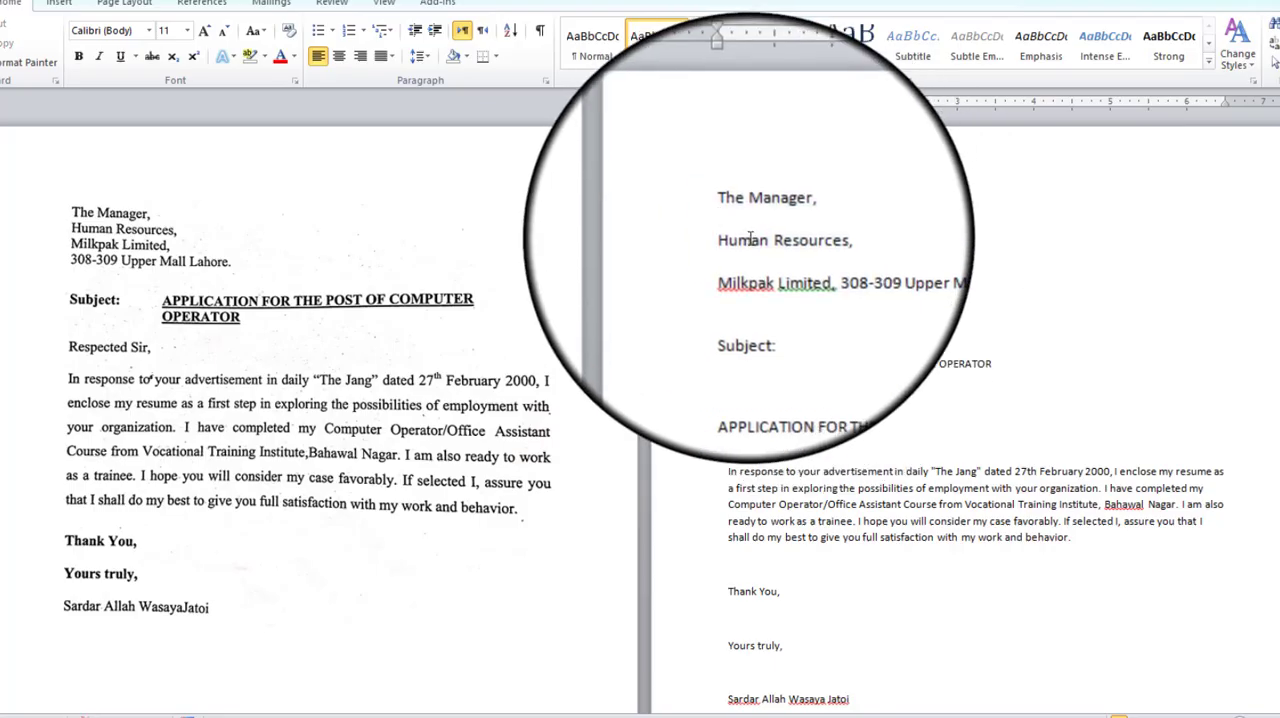
pyautogui.press('BackSpace')
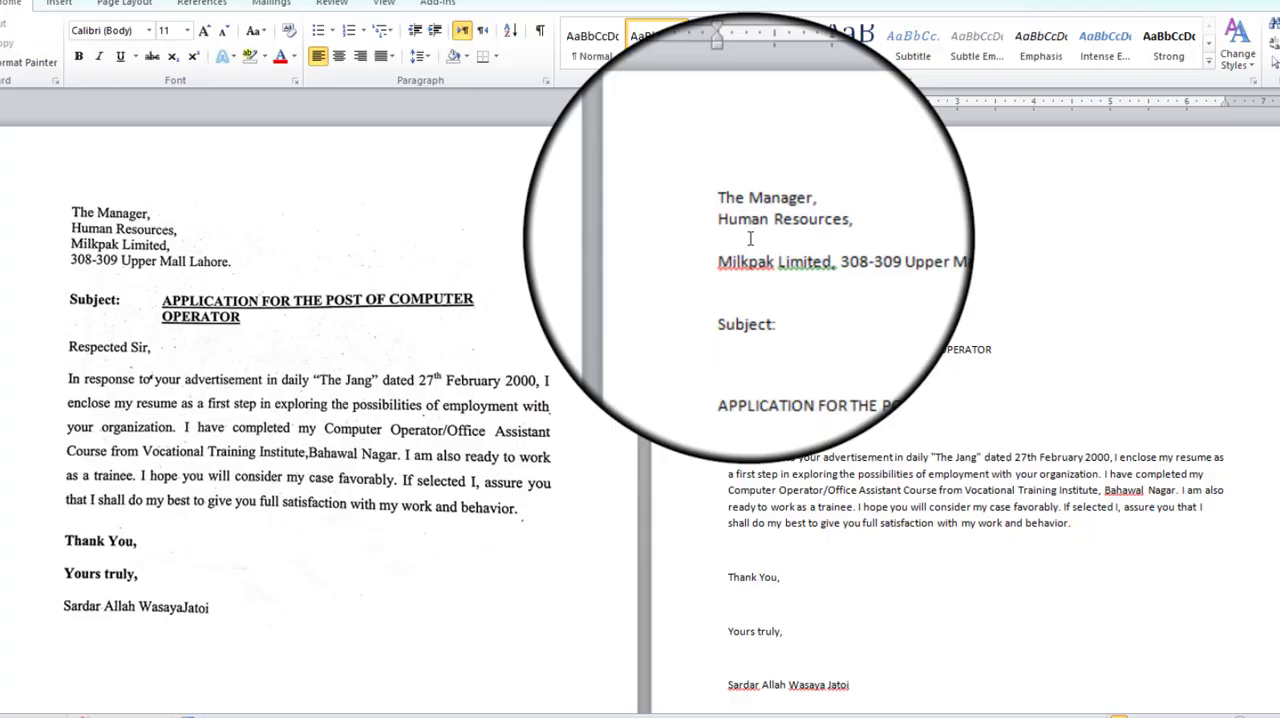
pyautogui.click(749, 238)
pyautogui.press('BackSpace')
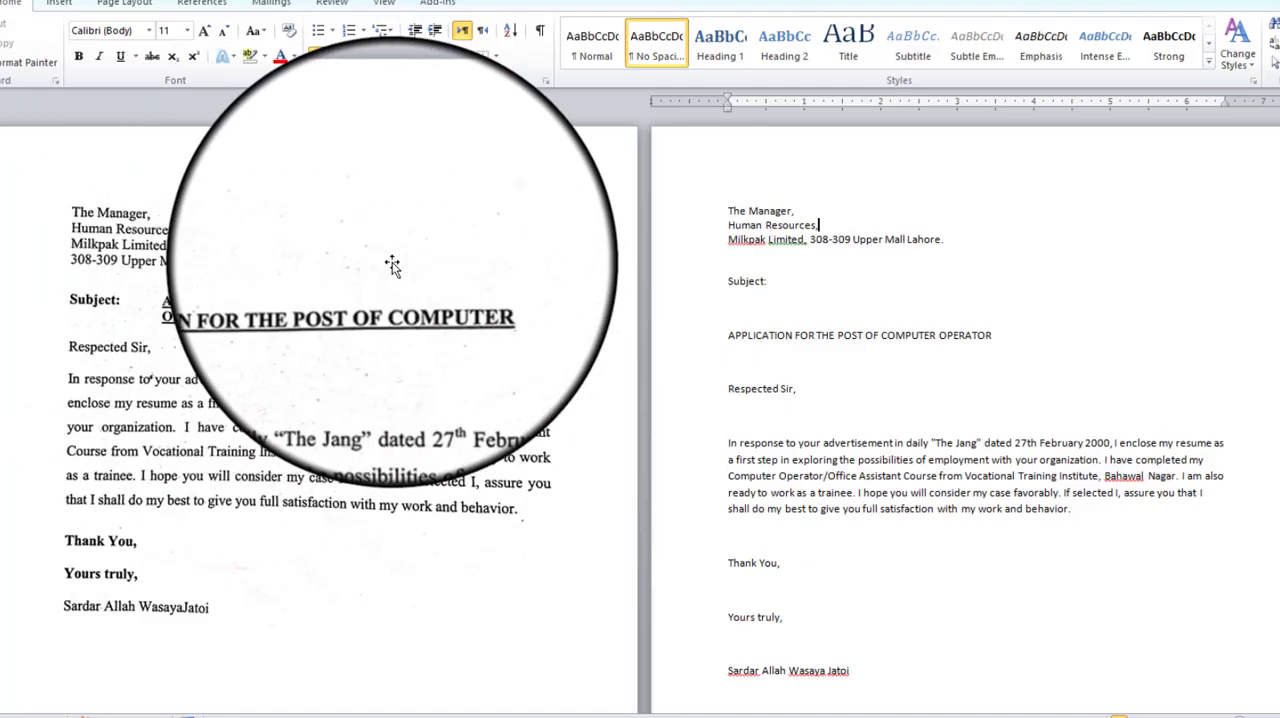
# Break the line after "Milkpak Limited," so the street address starts on its own line.
pyautogui.click(808, 246)
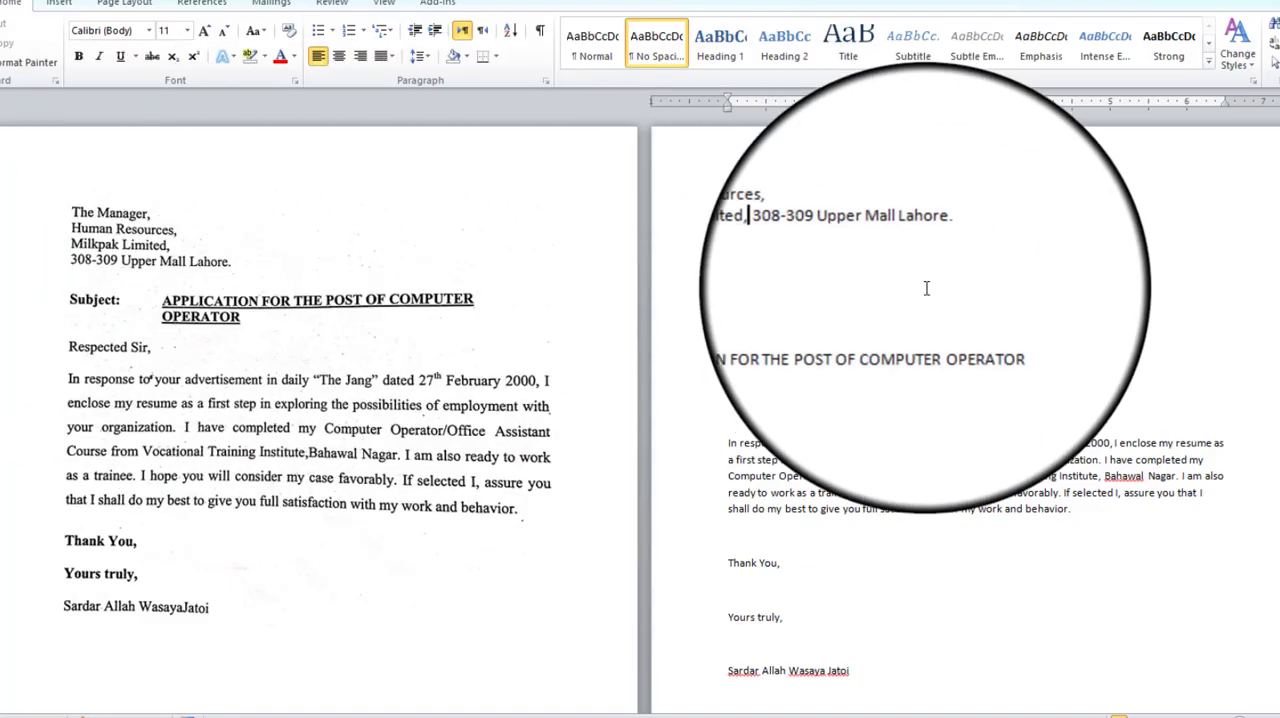
pyautogui.press('Return')
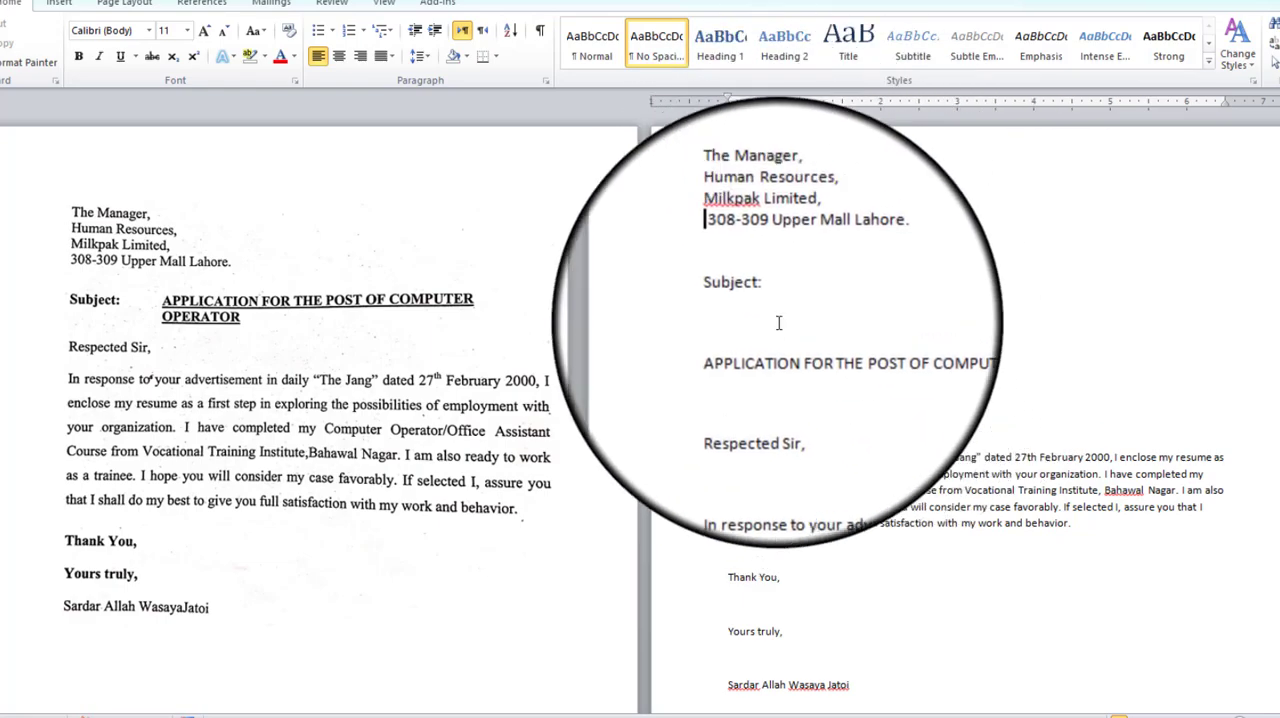
# Bring "APPLICATION FOR THE POST OF COMPUTER OPERATOR" up onto the "Subject:" line, separated from the label by a tab.
pyautogui.click(750, 283)
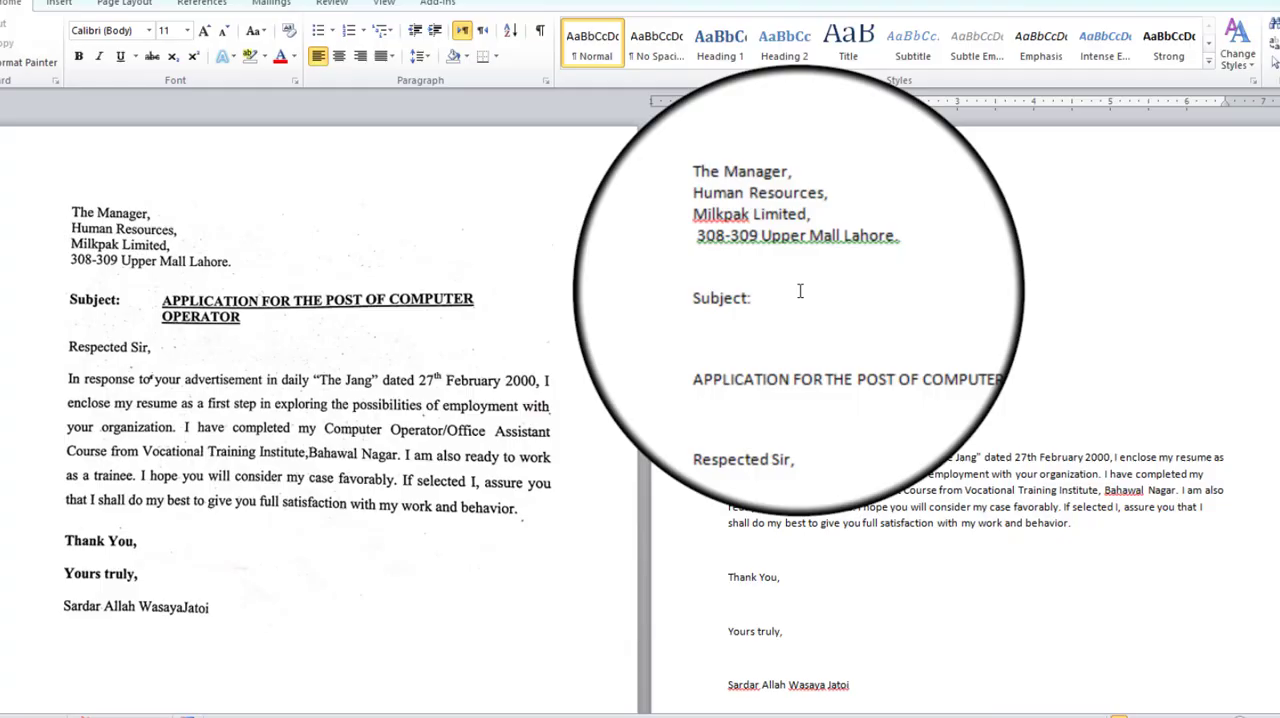
pyautogui.press('BackSpace')
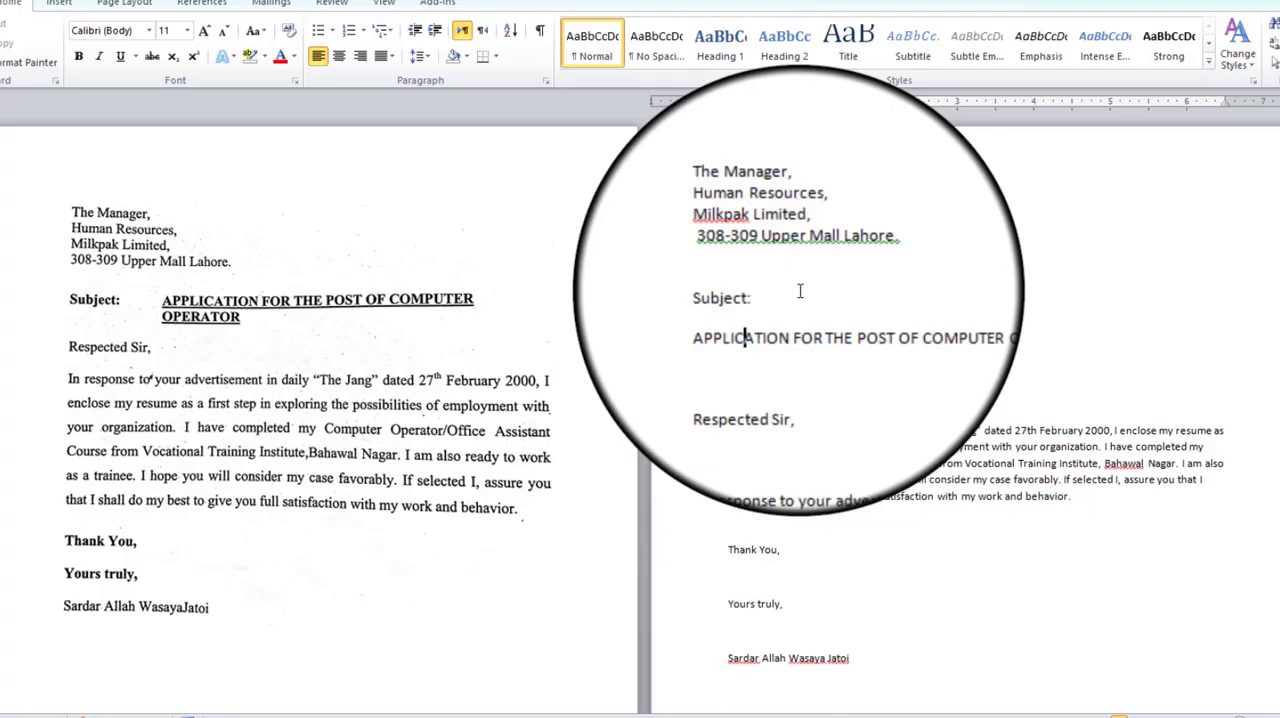
pyautogui.press('BackSpace')
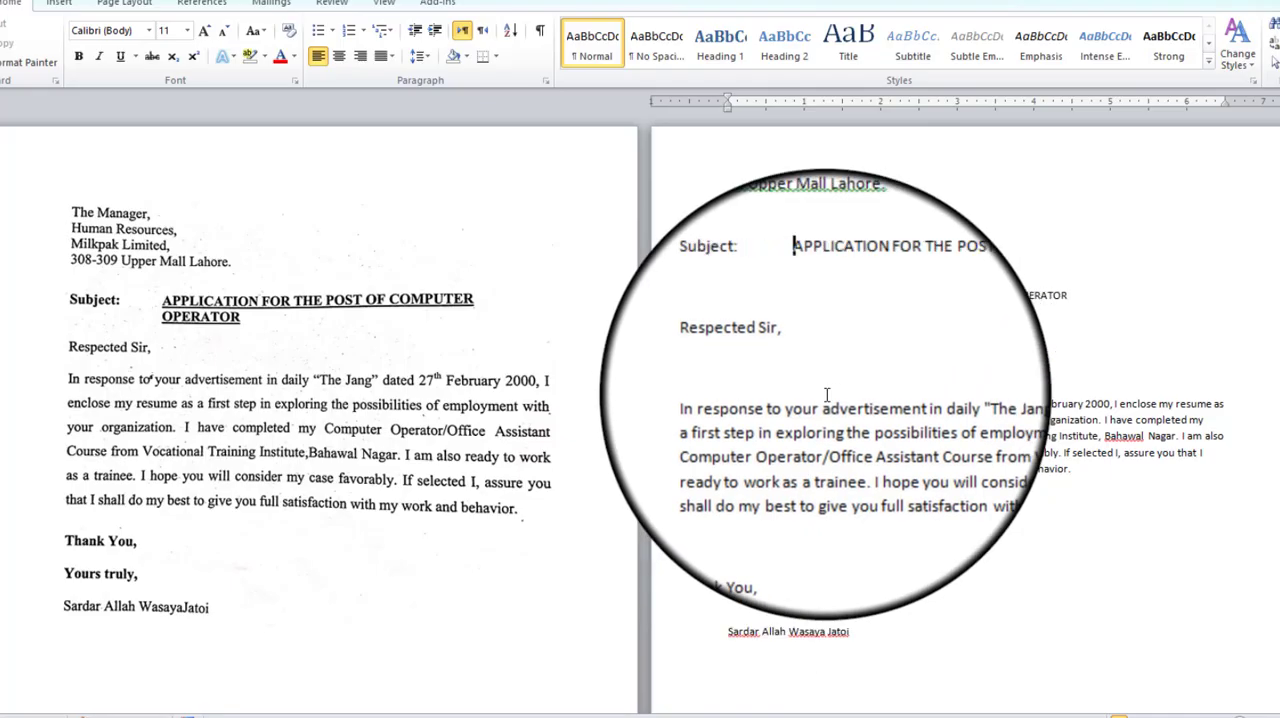
# Delete the extra empty lines between "Respected Sir," and the body and between the body, "Thank You," "Yours truly," and the signature.
pyautogui.click(750, 327)
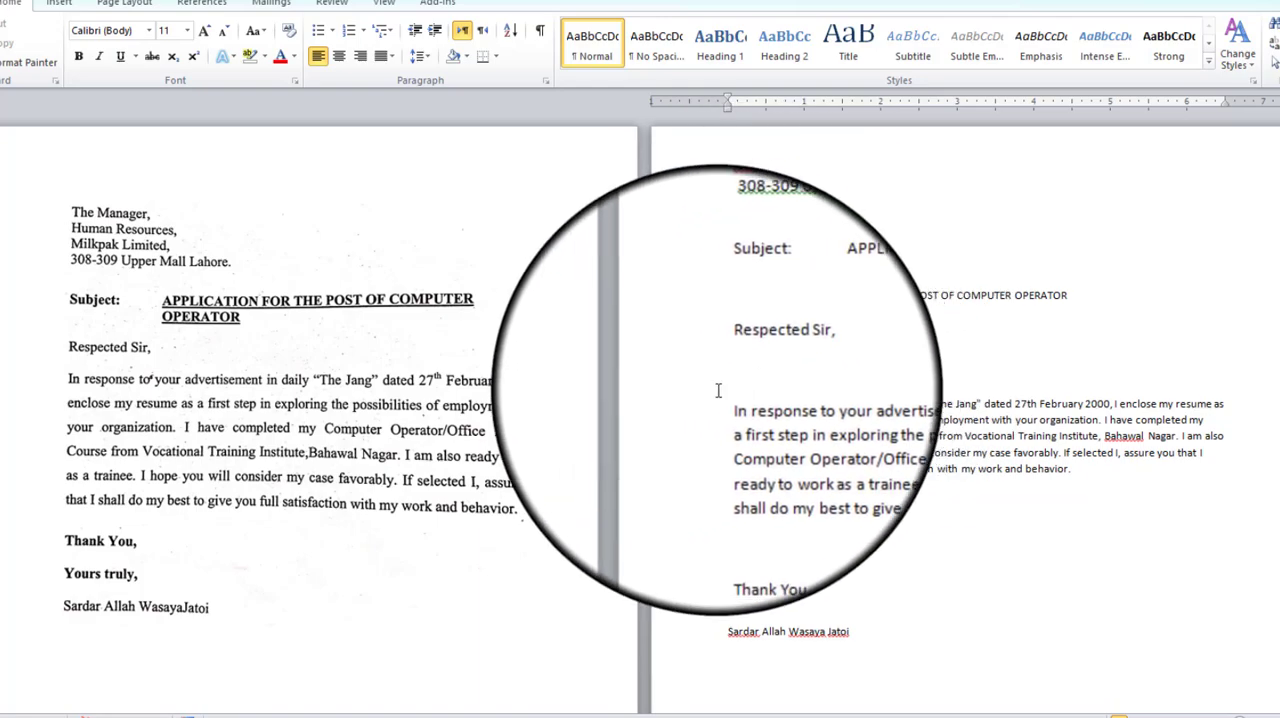
pyautogui.press('BackSpace')
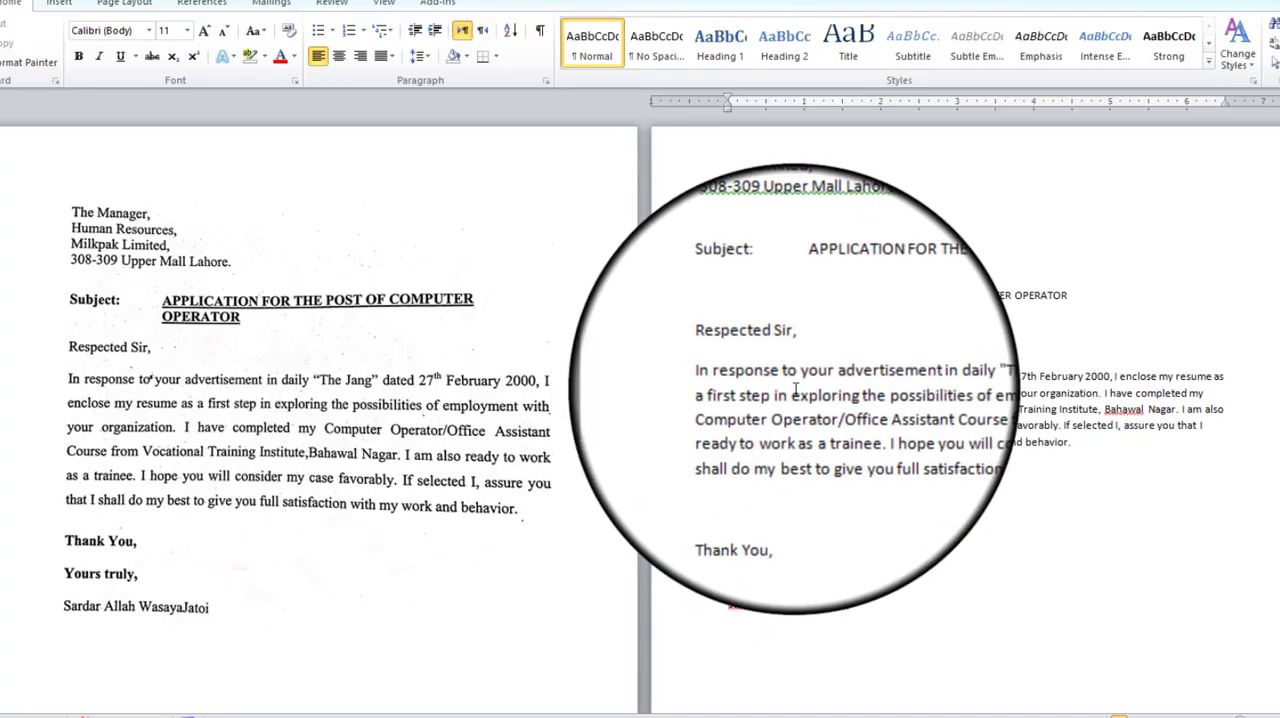
pyautogui.click(757, 470)
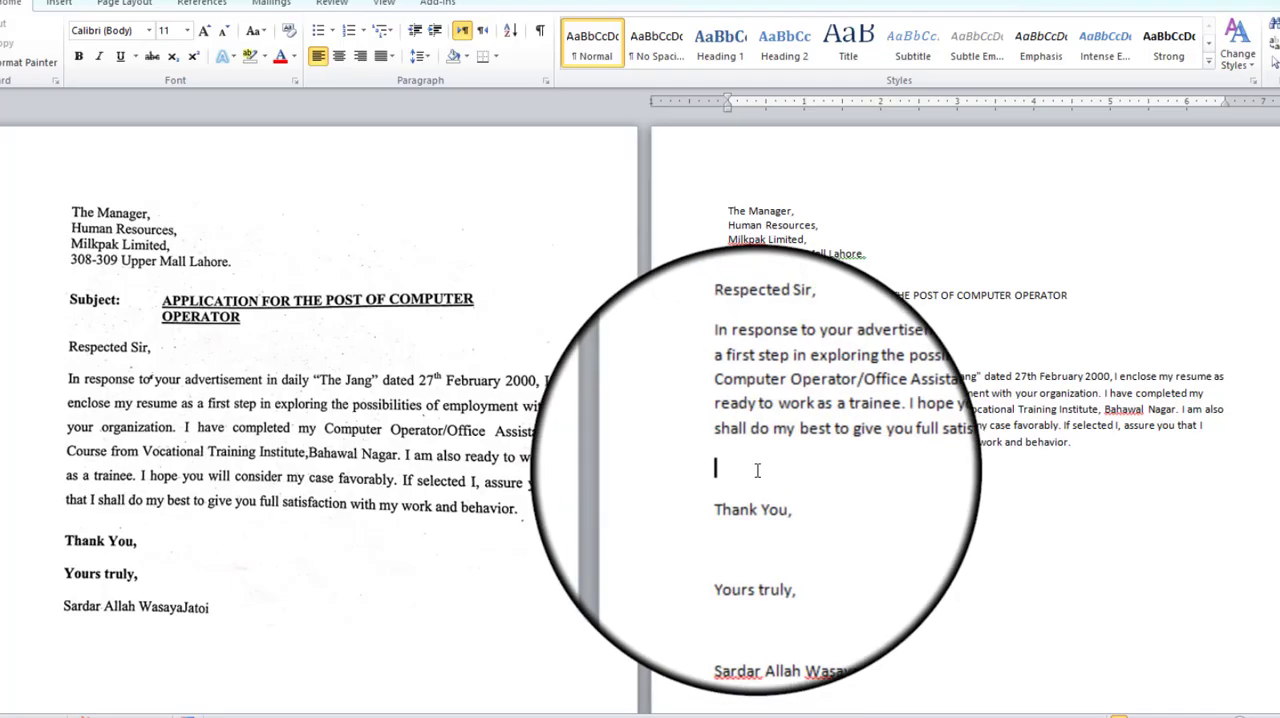
pyautogui.click(755, 499)
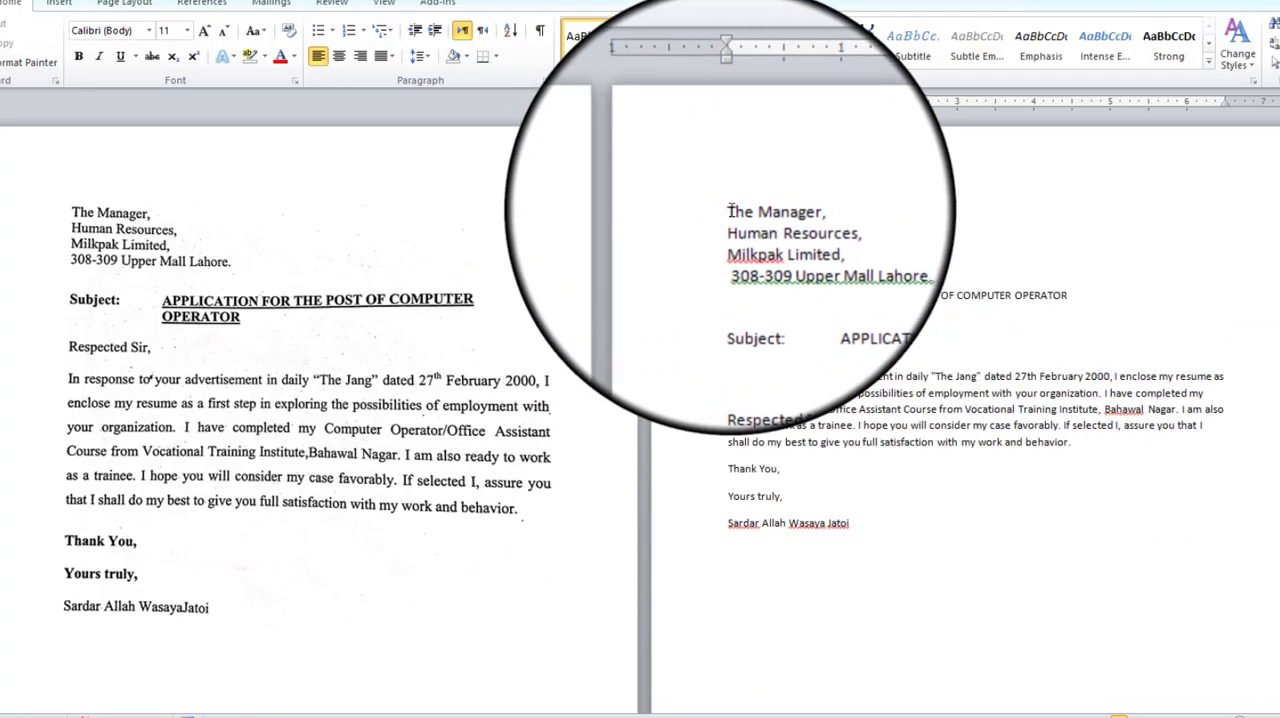
# Set the font of the entire letter to Times New Roman, size 12.
pyautogui.moveTo(727, 211); pyautogui.dragTo(937, 543)
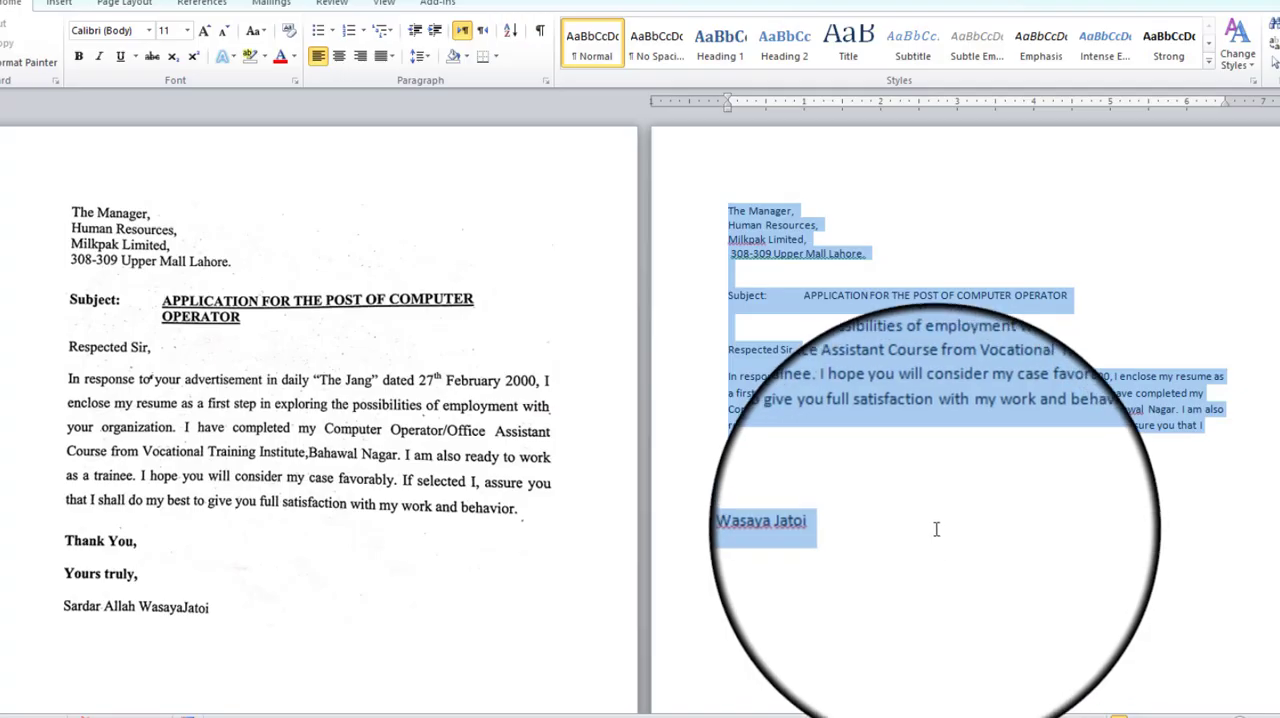
pyautogui.click(149, 33)
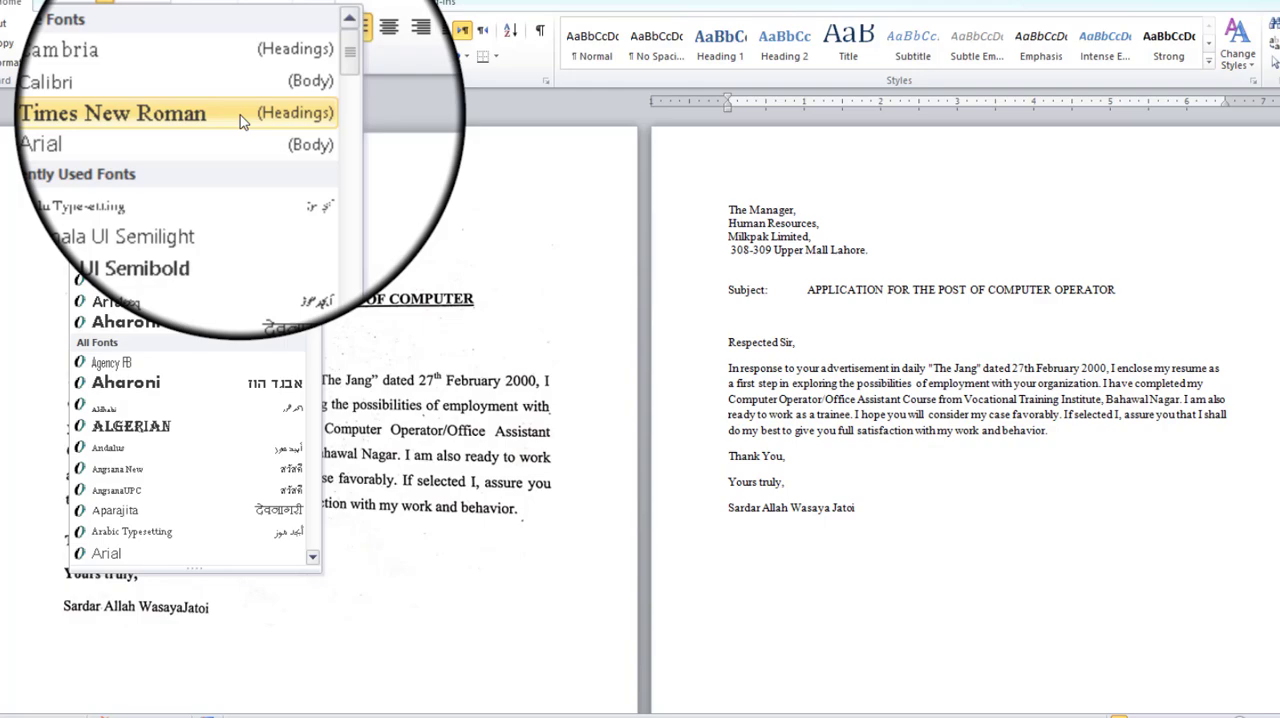
pyautogui.click(240, 115)
pyautogui.click(187, 28)
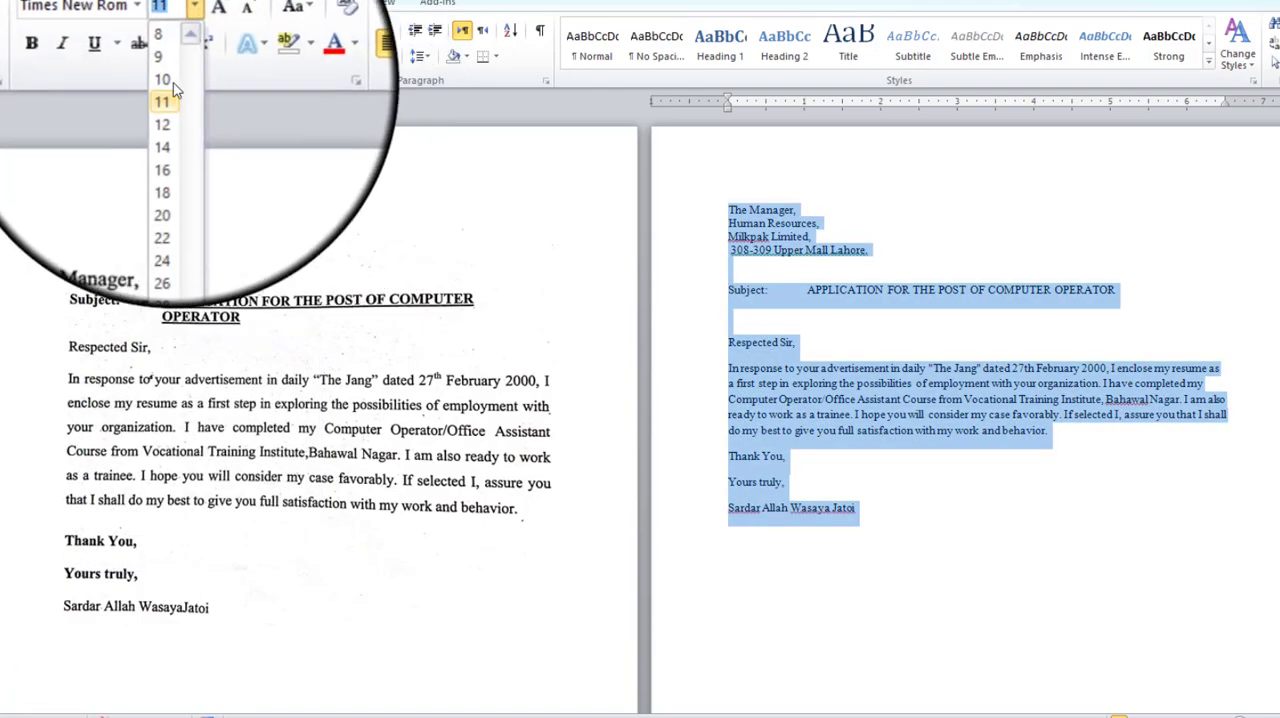
pyautogui.click(163, 106)
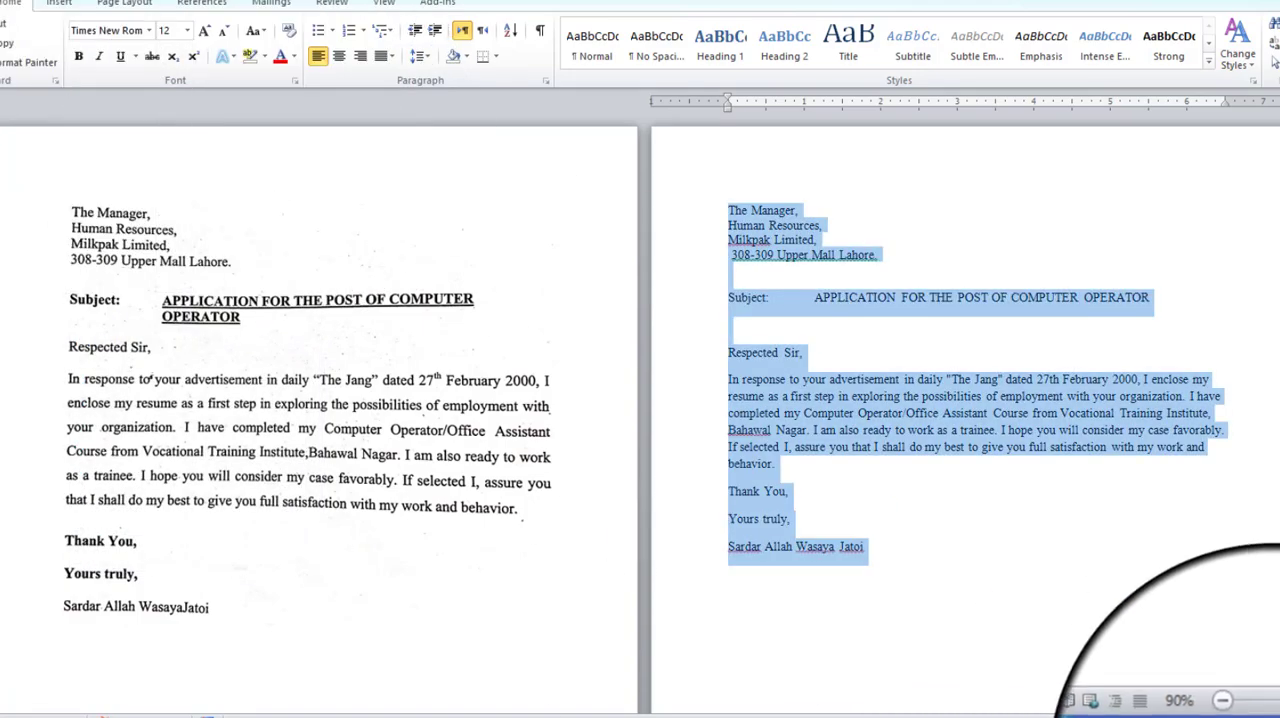
pyautogui.click(729, 652)
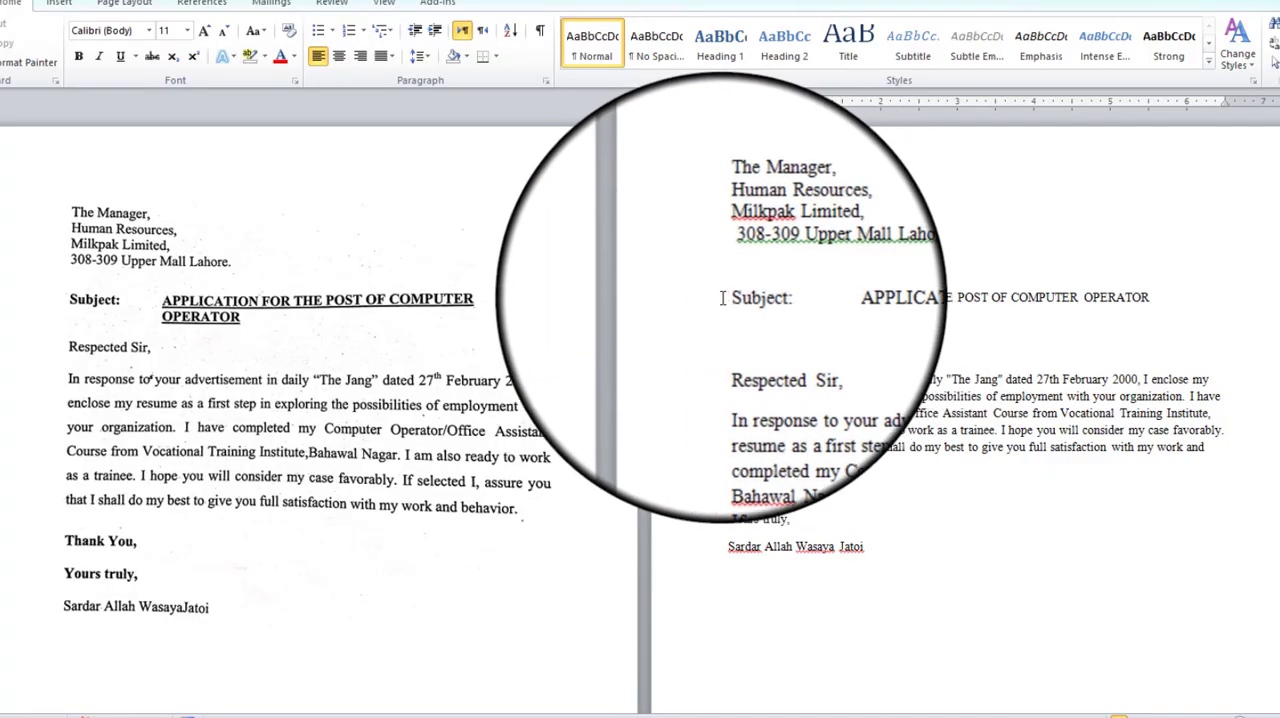
# Make the "Subject:" label and the heading "APPLICATION FOR THE POST OF COMPUTER OPERATOR" bold.
pyautogui.moveTo(721, 298); pyautogui.dragTo(775, 298)
pyautogui.hotkey('ctrl', 'b')
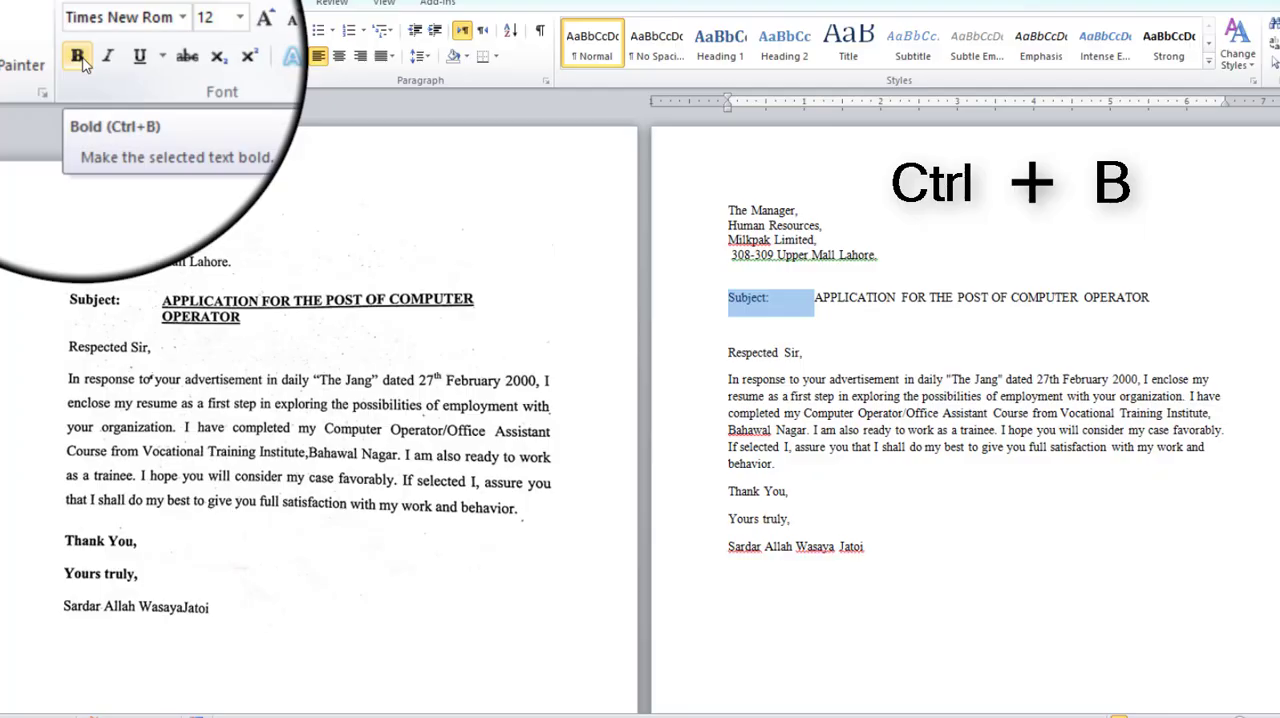
pyautogui.click(730, 325)
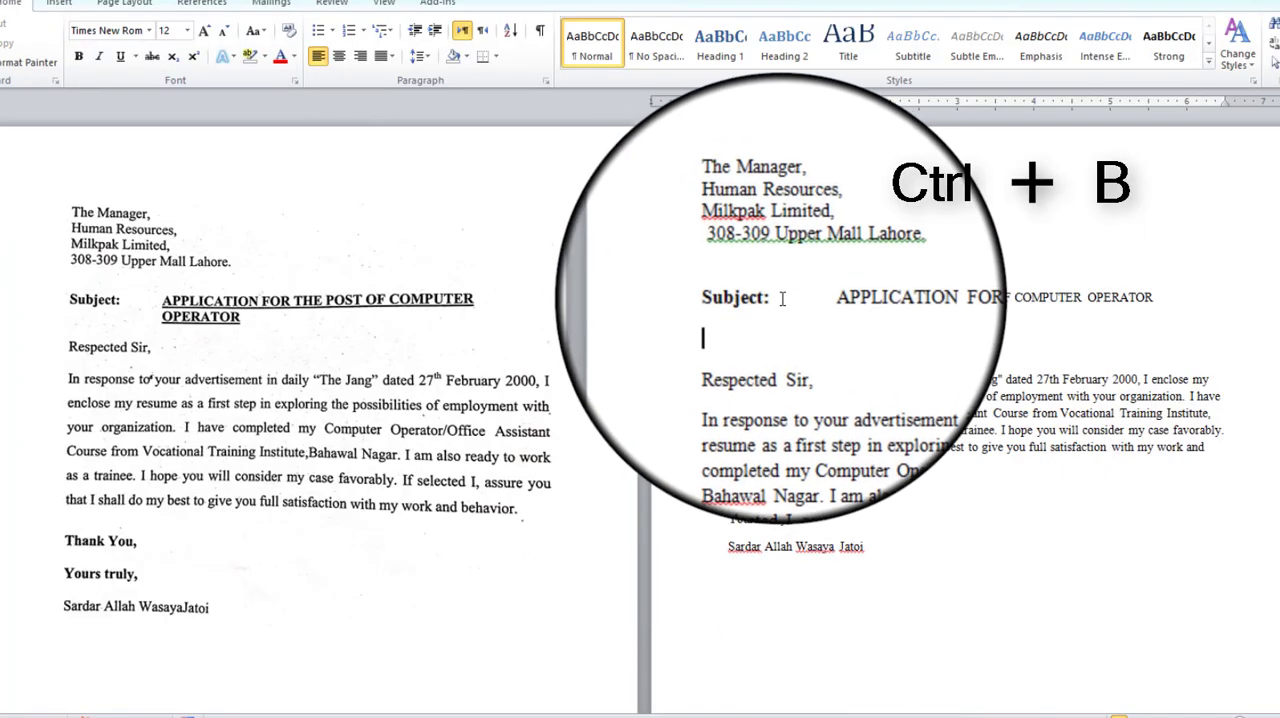
pyautogui.moveTo(770, 298); pyautogui.dragTo(1225, 288)
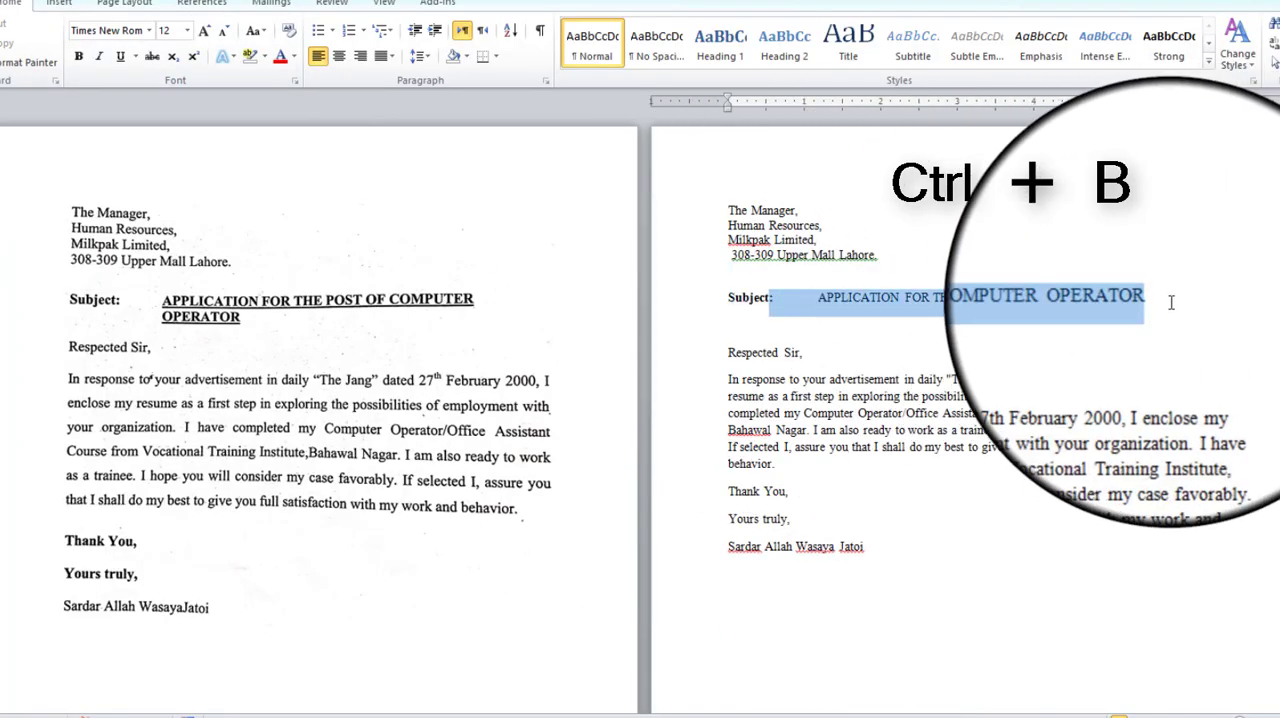
pyautogui.click(80, 58)
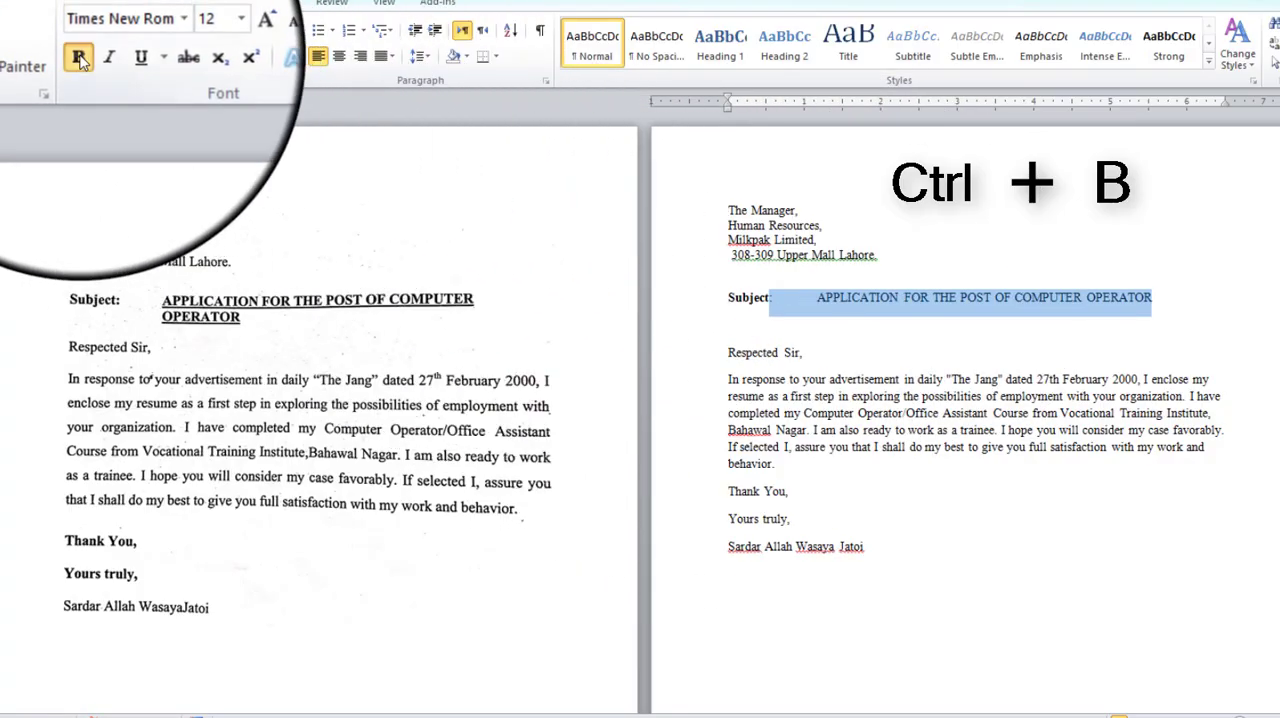
# Put "OPERATOR" on a new line of the subject heading and turn off space between same-style paragraphs for both heading lines.
pyautogui.click(1040, 449)
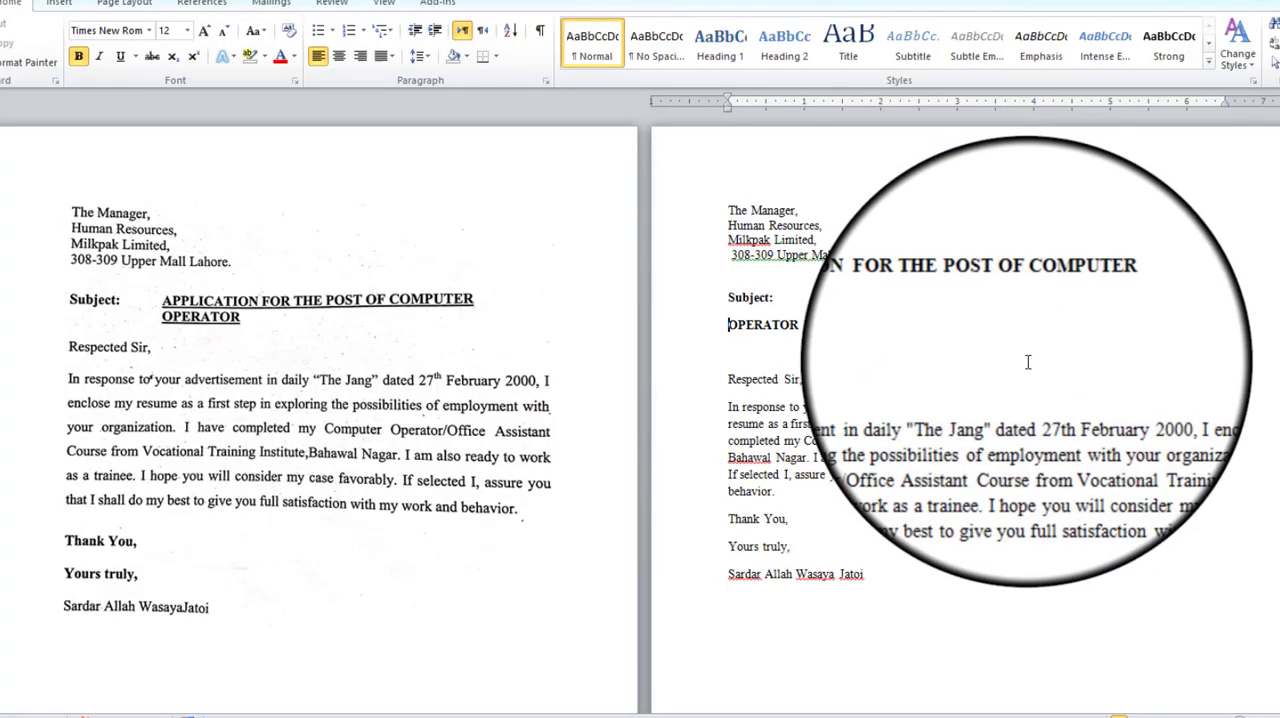
pyautogui.moveTo(815, 293); pyautogui.dragTo(857, 333)
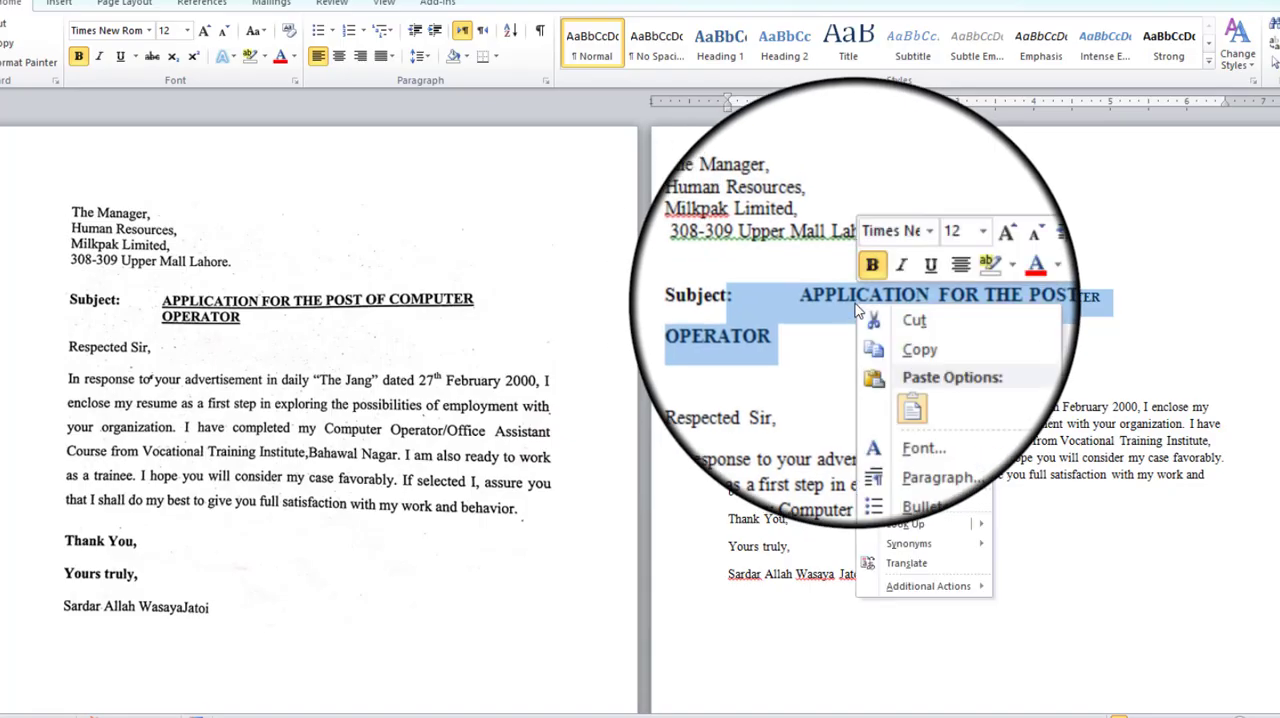
pyautogui.click(933, 422)
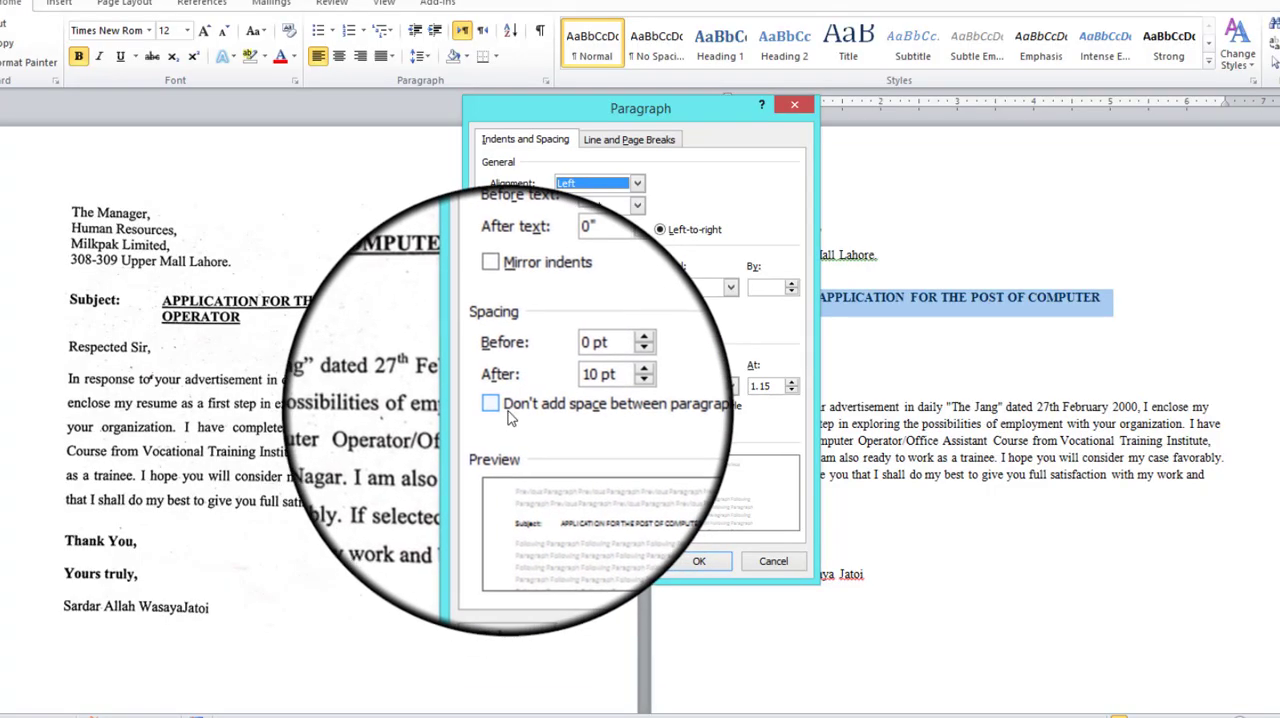
pyautogui.click(508, 411)
pyautogui.click(699, 561)
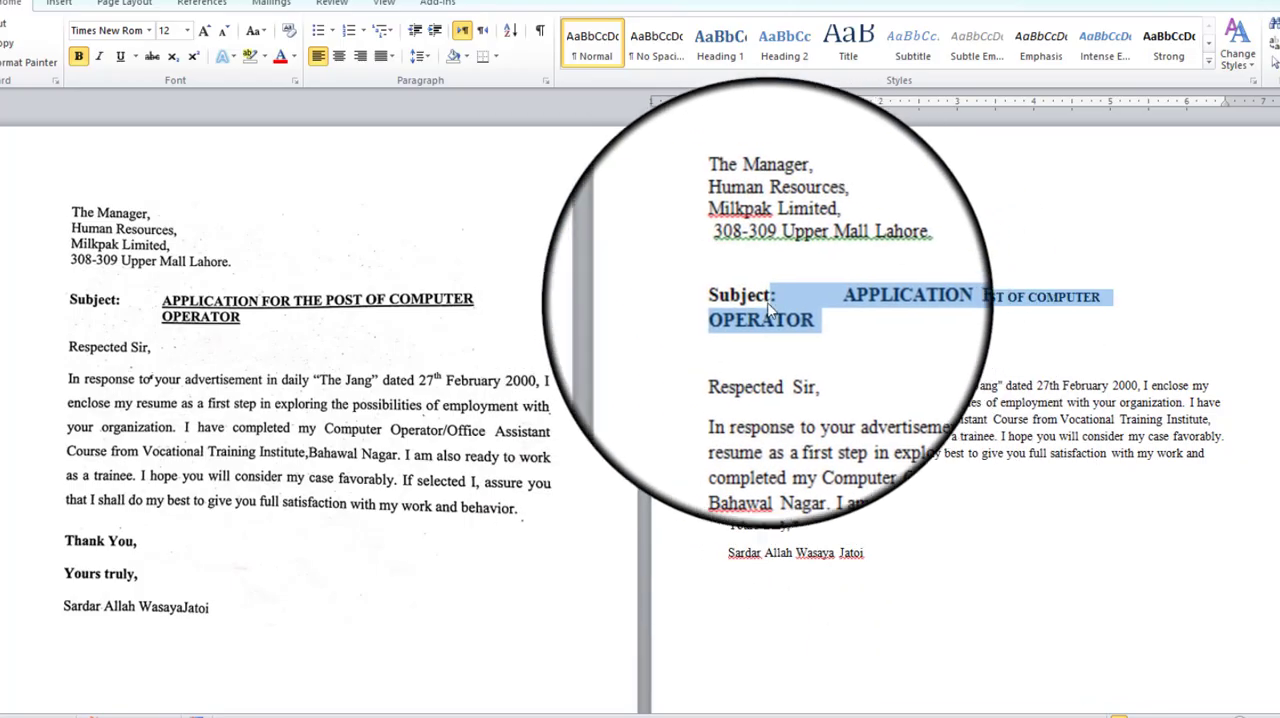
# Indent the "OPERATOR" line to align under "APPLICATION" and underline the two-line heading text without the "Subject:" label.
pyautogui.click(765, 318)
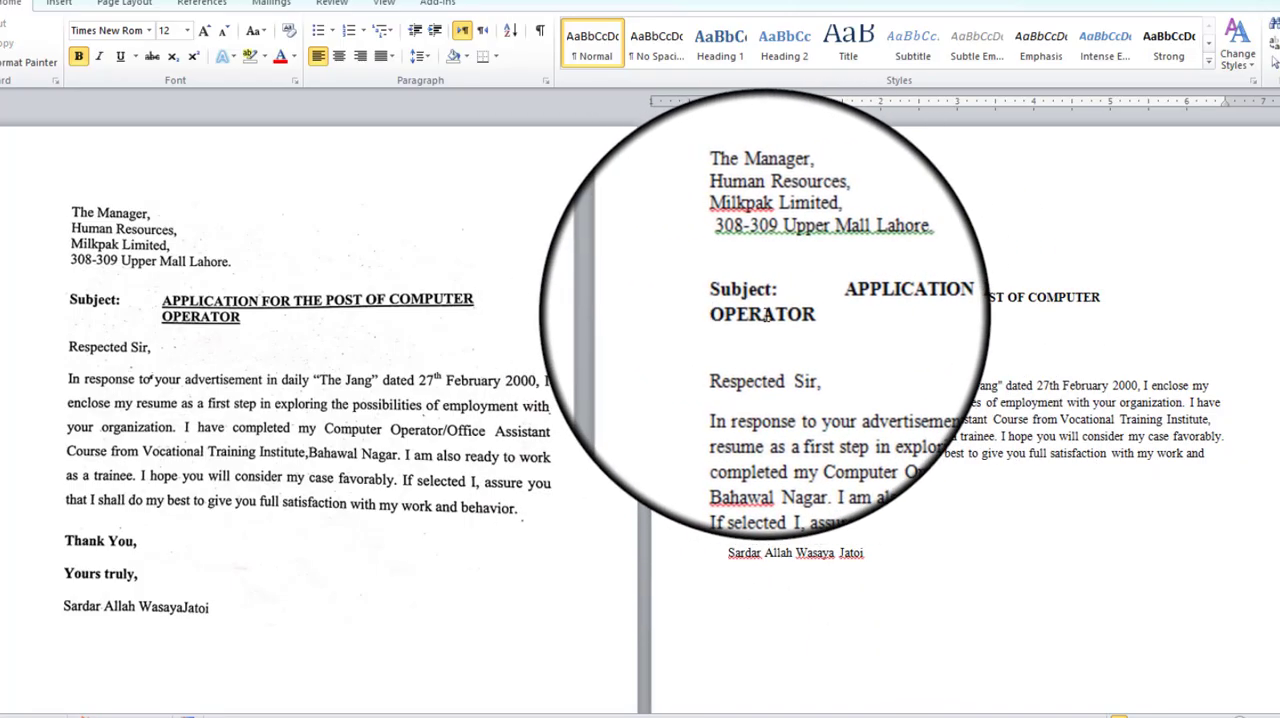
pyautogui.moveTo(728, 109); pyautogui.dragTo(818, 117)
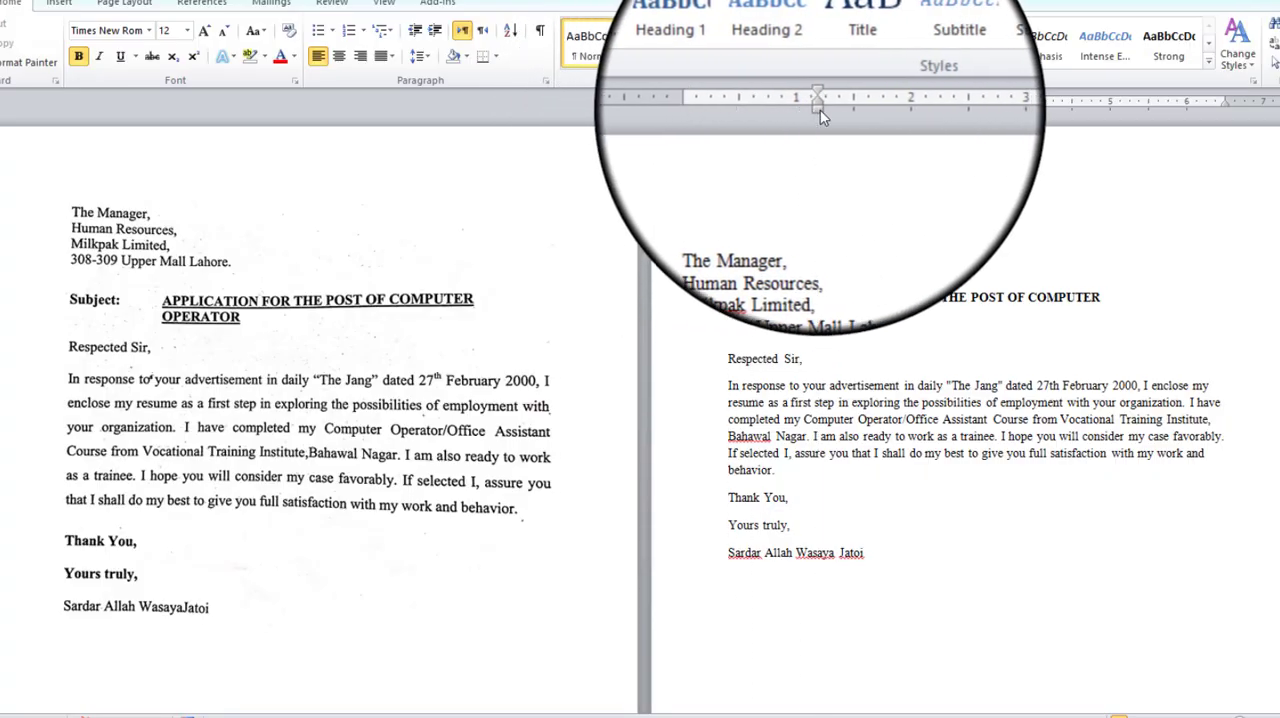
pyautogui.moveTo(823, 314)
pyautogui.mouseDown()
pyautogui.moveTo(837, 291)
pyautogui.moveTo(820, 298)
pyautogui.mouseUp()
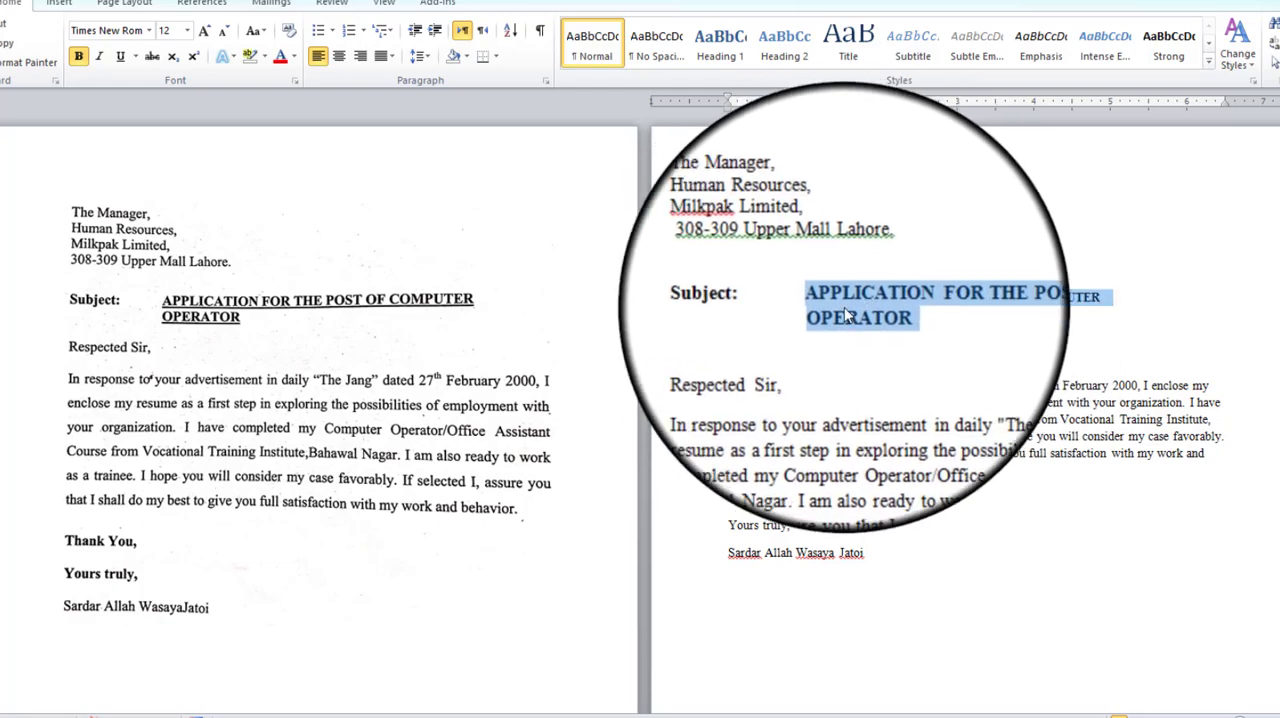
pyautogui.click(120, 62)
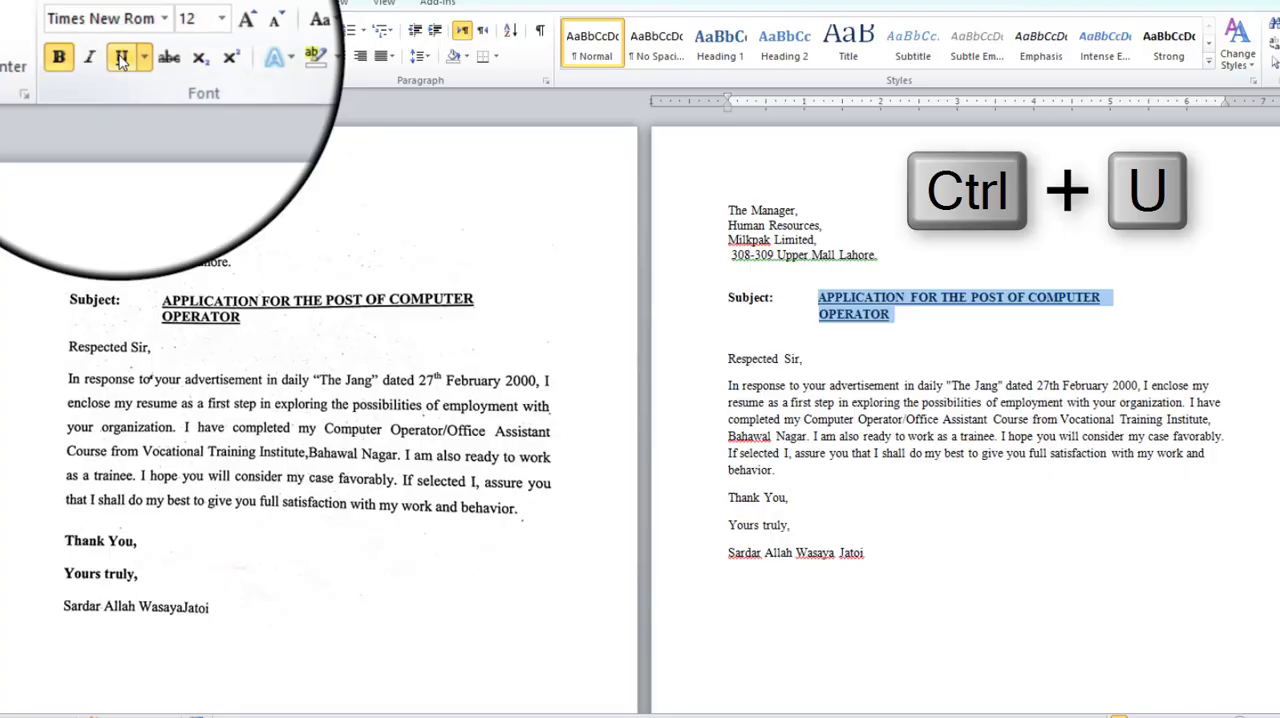
pyautogui.click(814, 360)
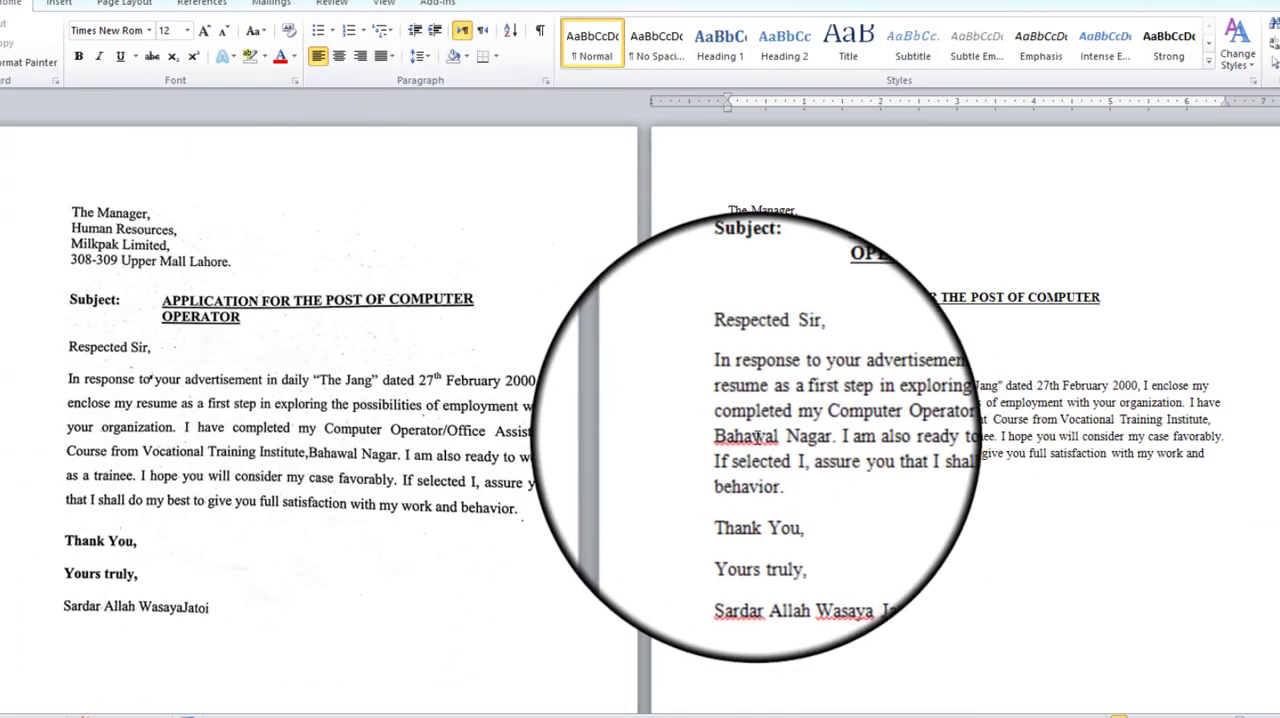
# Justify the body paragraph that begins "In response to your advertisement".
pyautogui.moveTo(728, 385); pyautogui.dragTo(837, 471)
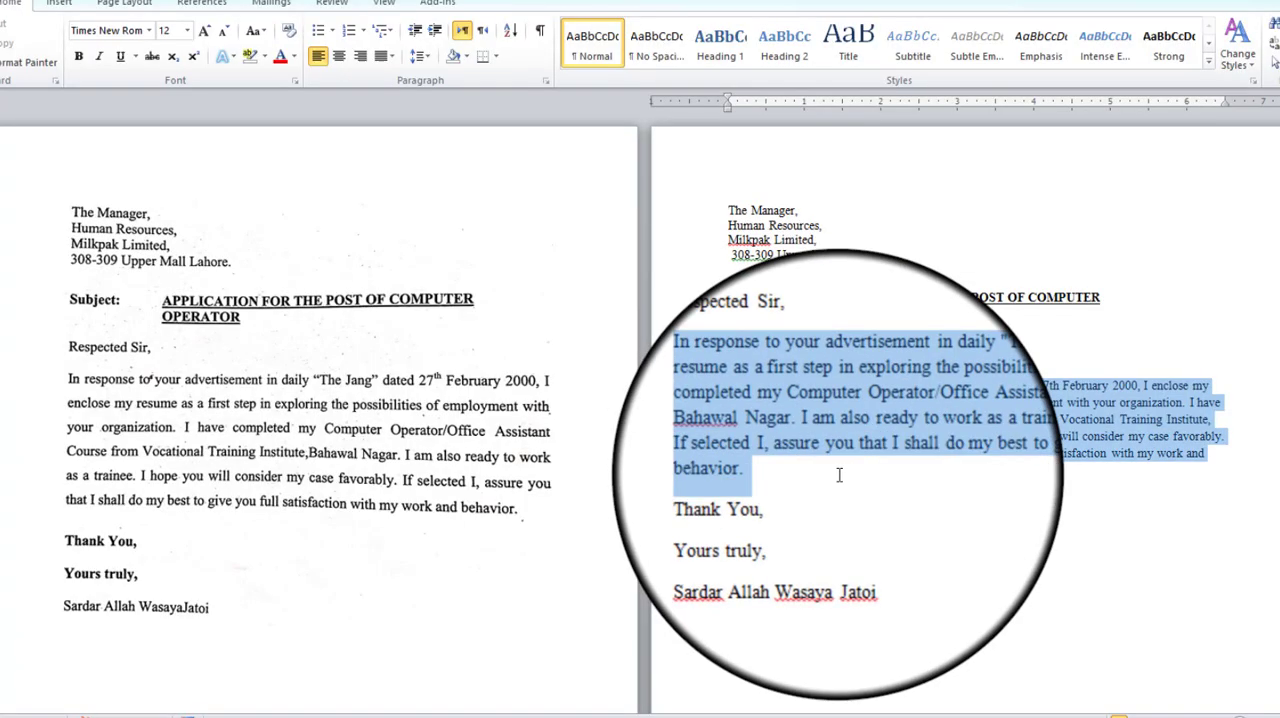
pyautogui.hotkey('ctrl', 'j')
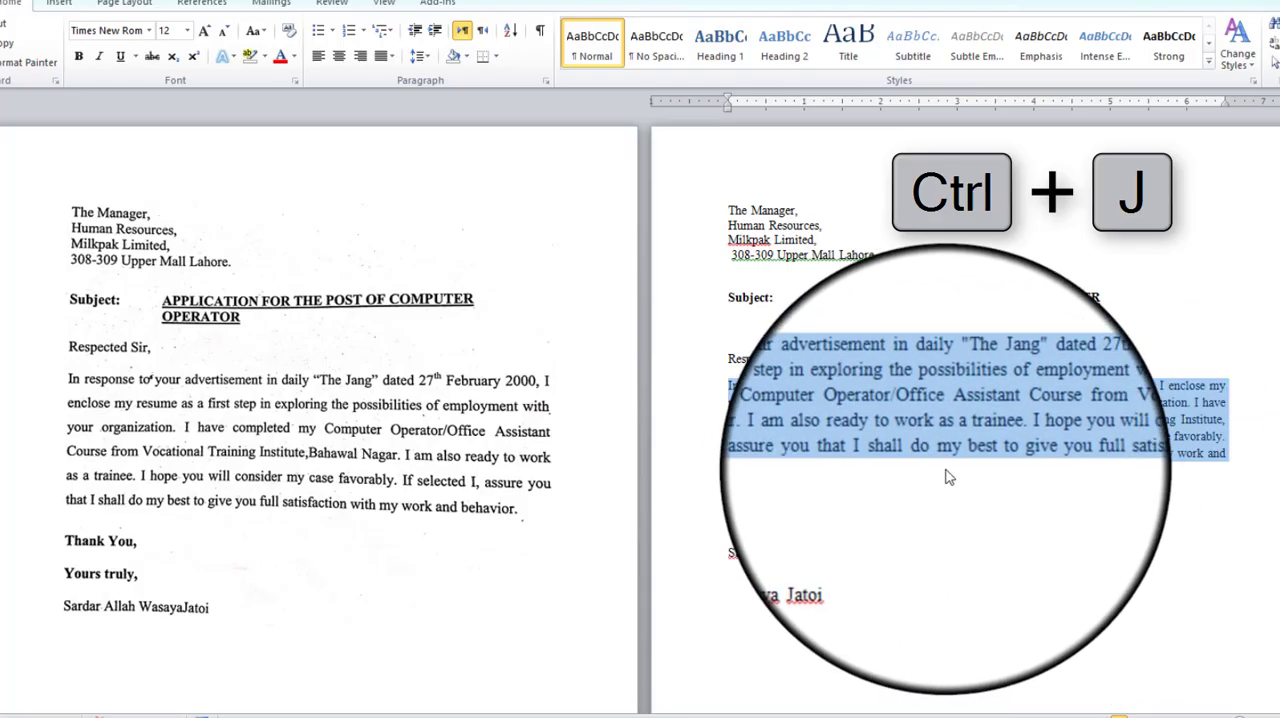
pyautogui.click(948, 477)
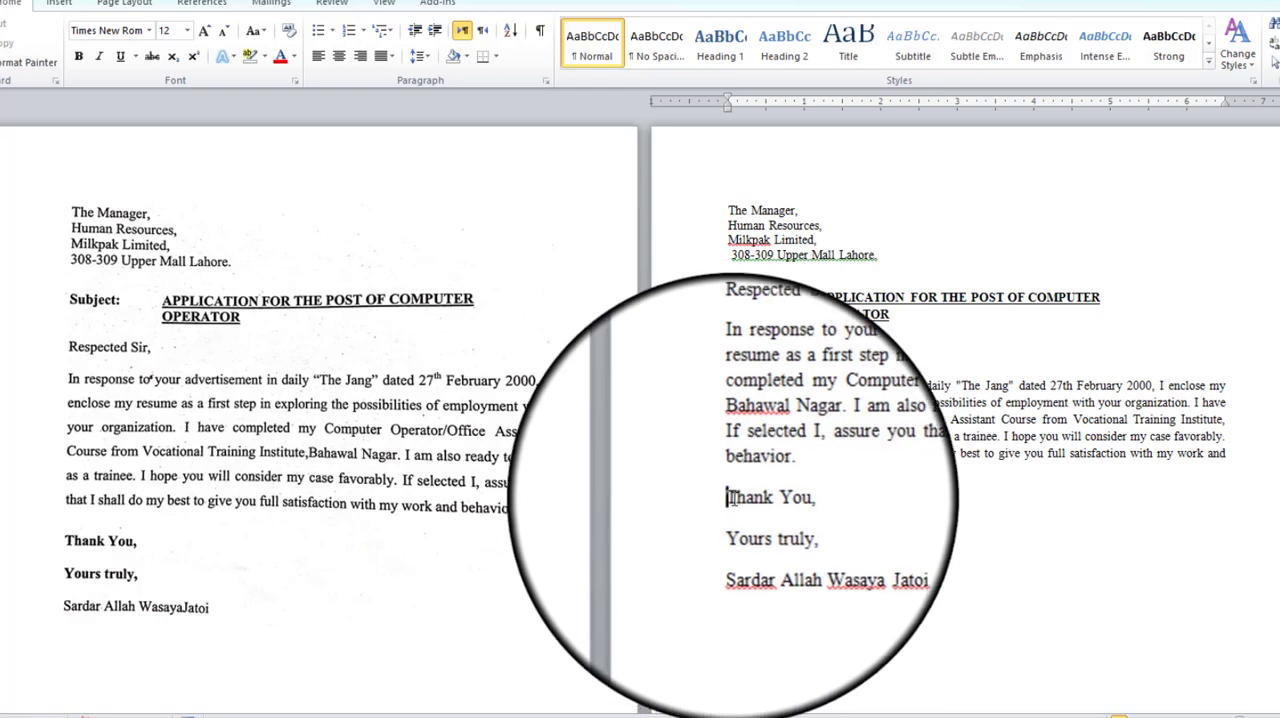
# Make the closing lines "Thank You," and "Yours truly," bold.
pyautogui.moveTo(728, 497); pyautogui.dragTo(788, 522)
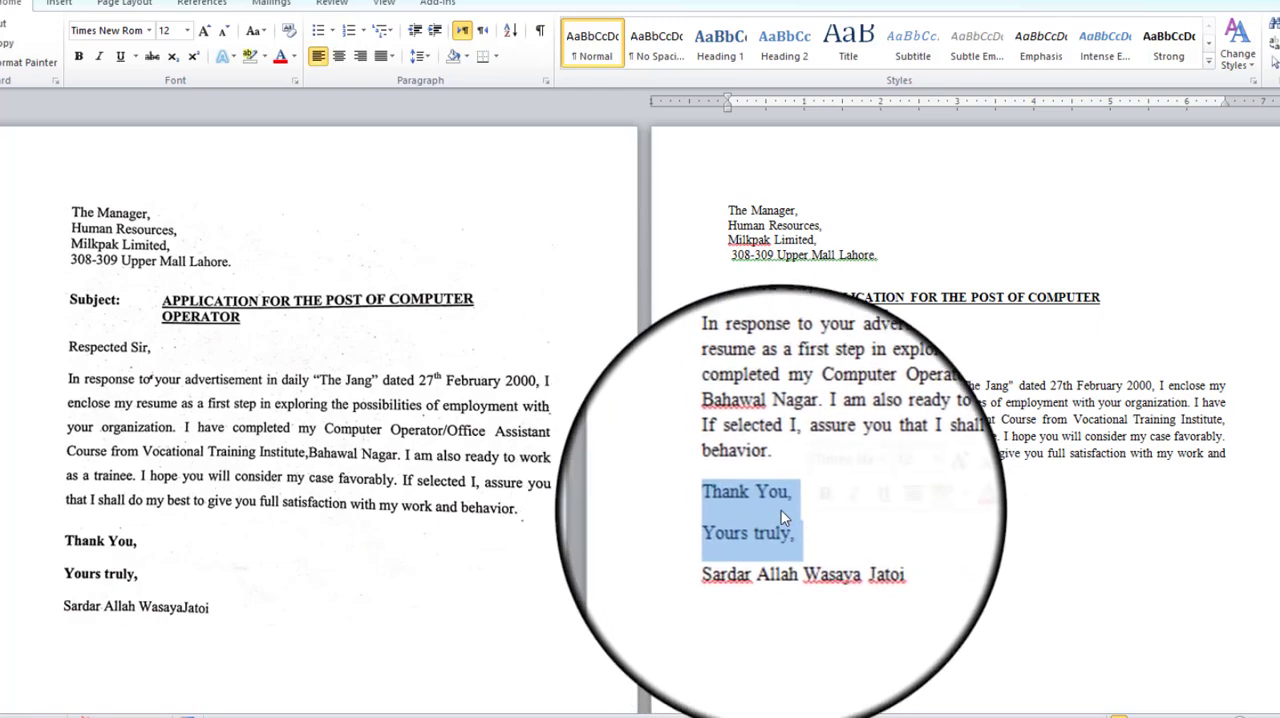
pyautogui.moveTo(786, 516)
pyautogui.hotkey('ctrl', 'b')
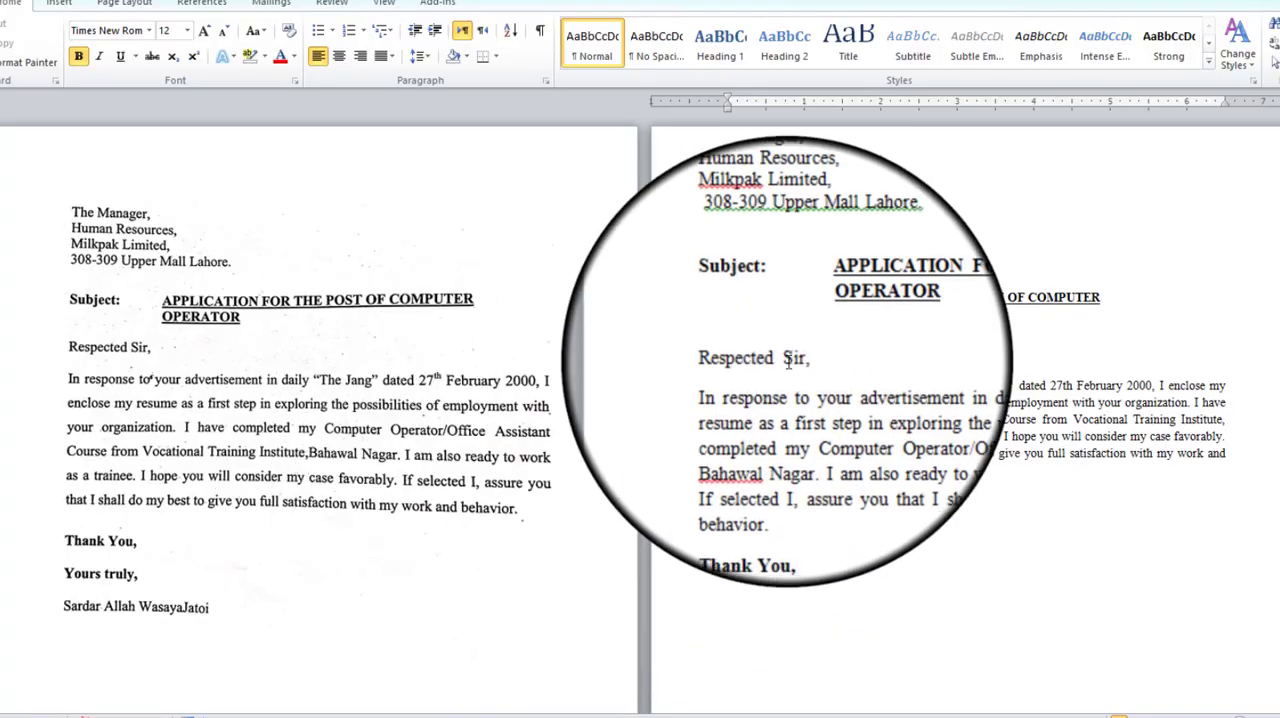
# Set the line spacing of the letter's body paragraph to 1.5.
pyautogui.moveTo(725, 381); pyautogui.dragTo(800, 472)
pyautogui.click(416, 52)
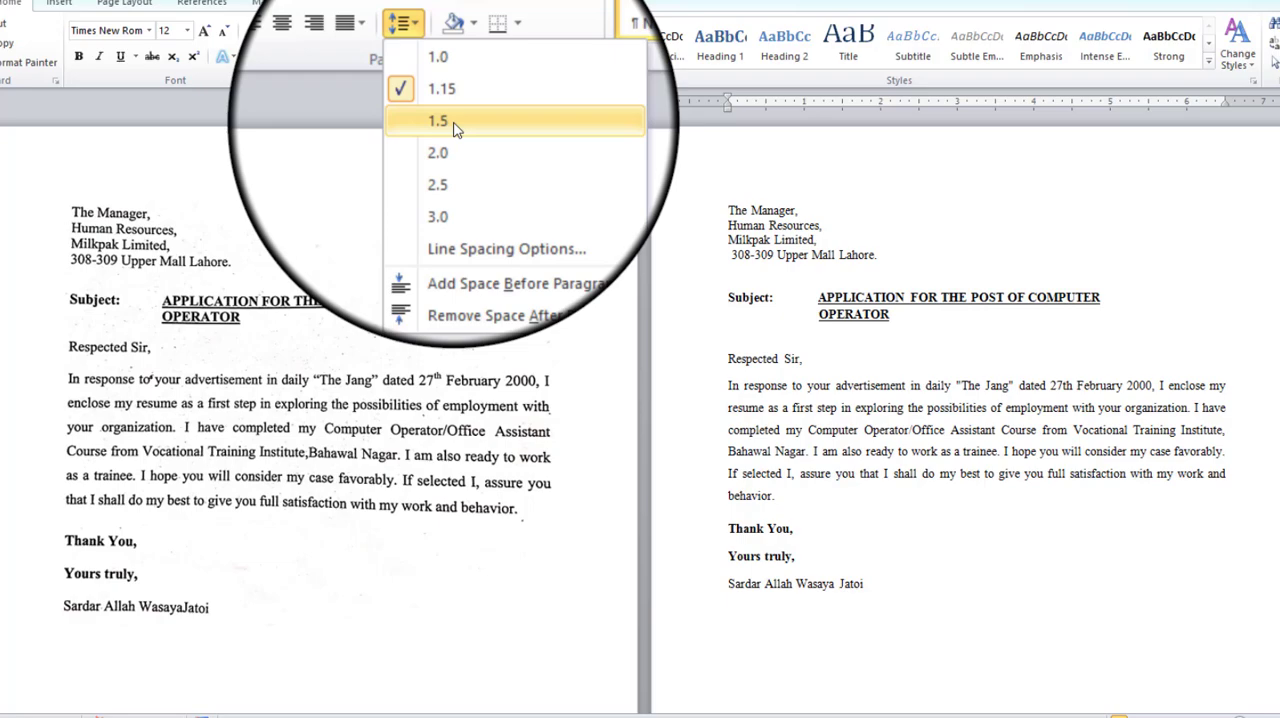
pyautogui.click(455, 121)
pyautogui.click(775, 297)
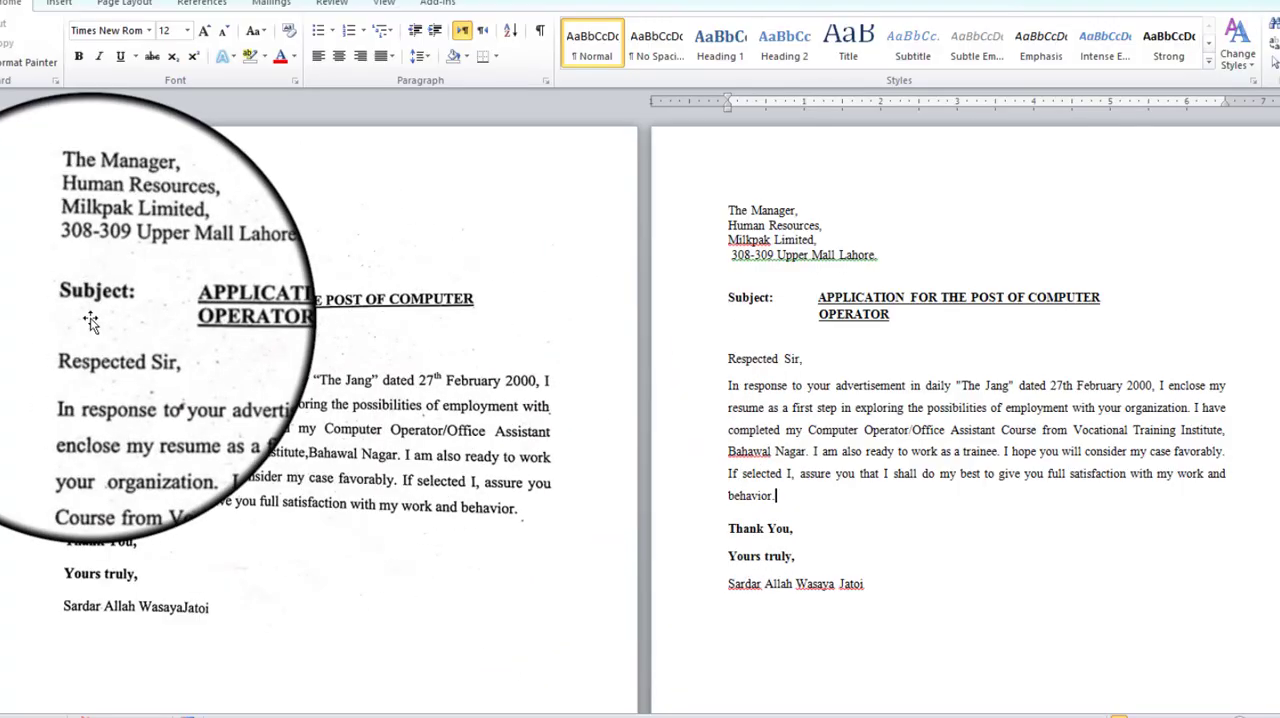
pyautogui.click(450, 430)
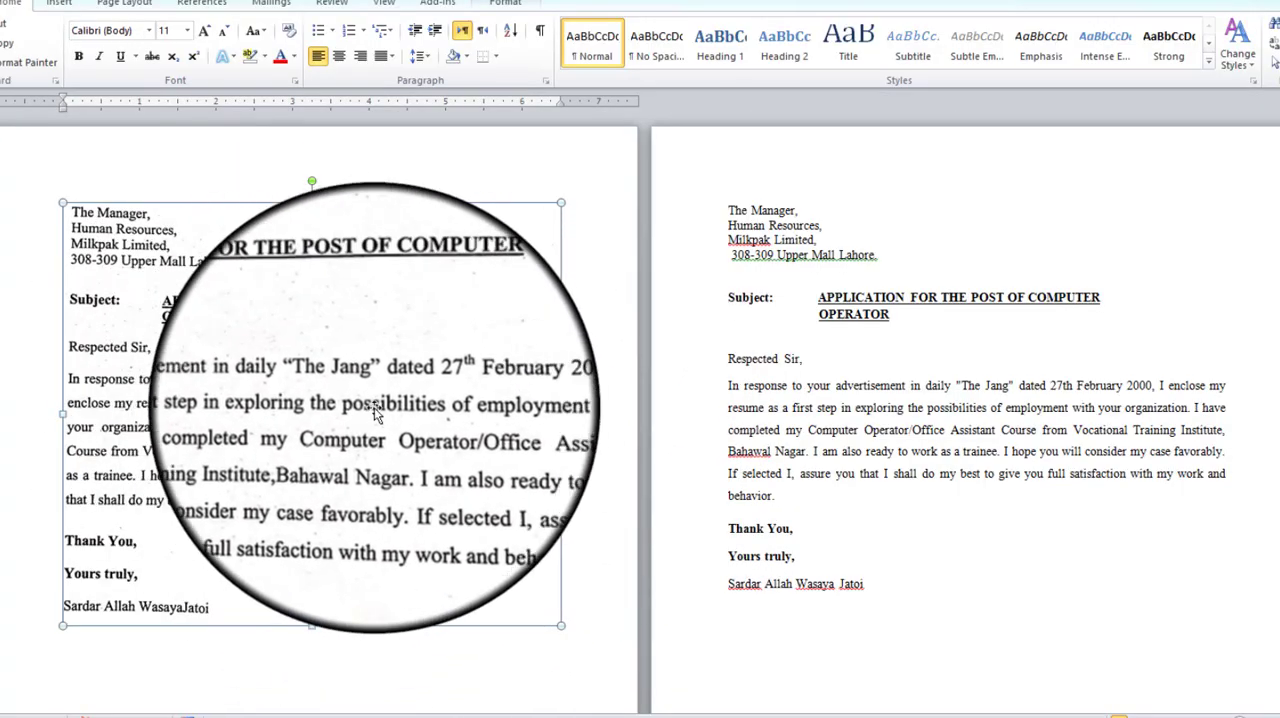
pyautogui.click(1069, 531)
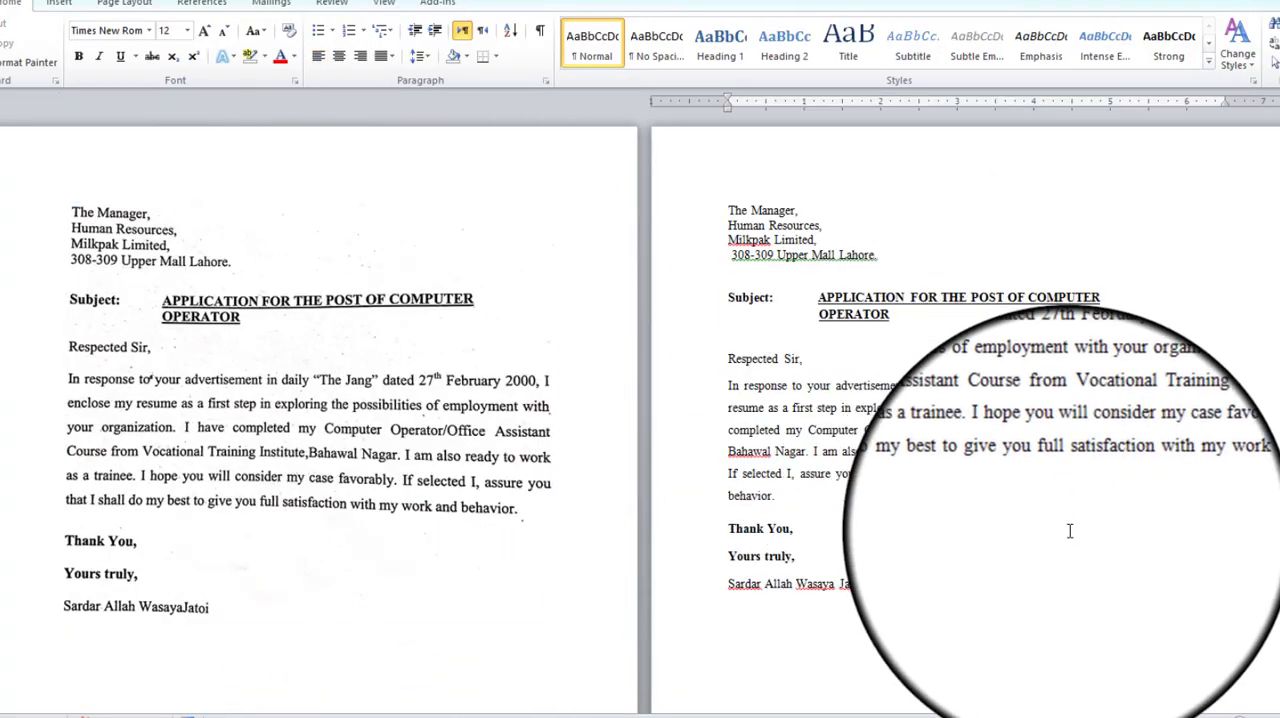
pyautogui.moveTo(910, 582); pyautogui.dragTo(706, 204)
pyautogui.click(1030, 502)
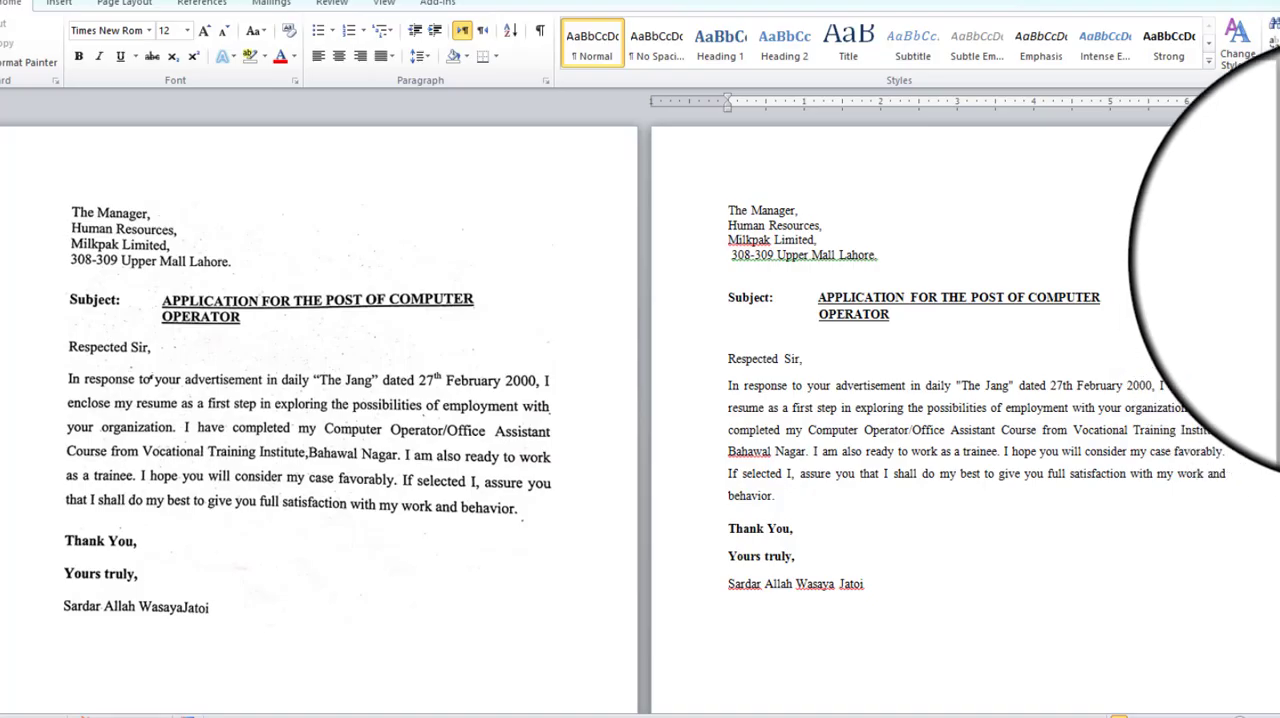
# Go to the page with the second scanned sample letter, addressed to Head HR & Admin at ABCO, and review its layout.
pyautogui.moveTo(1279, 620); pyautogui.dragTo(1279, 650)
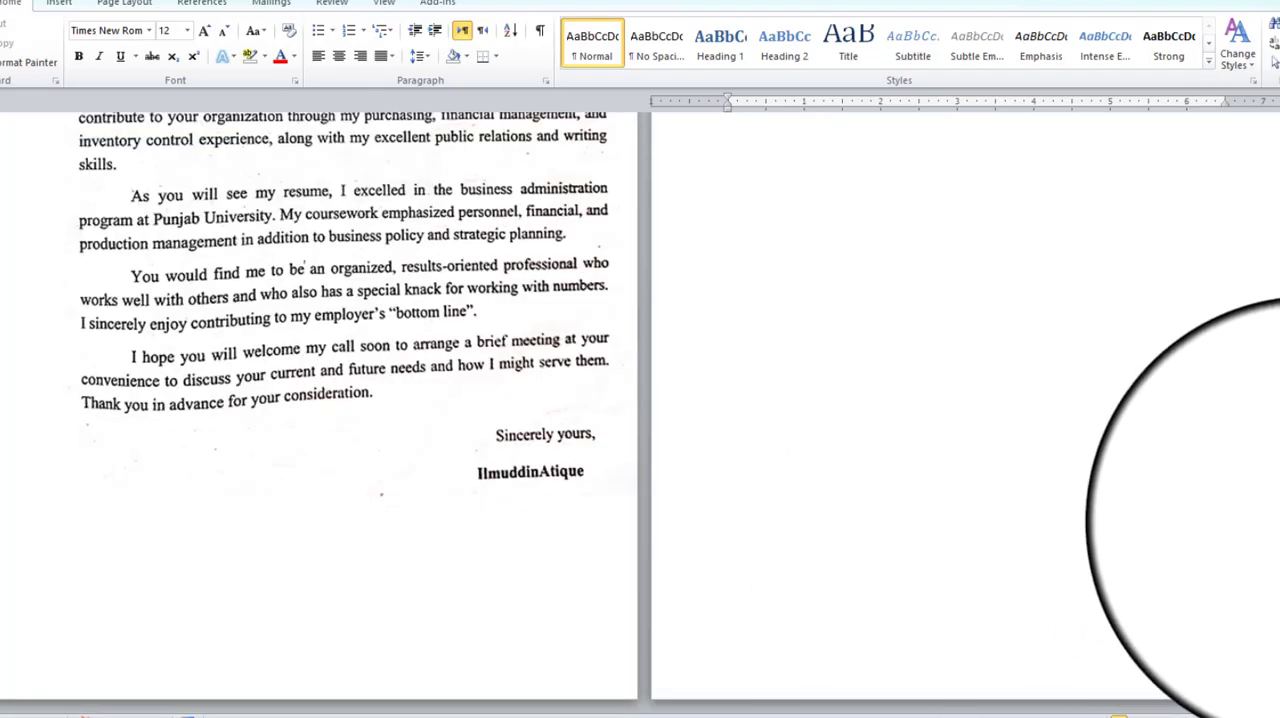
pyautogui.moveTo(1279, 416); pyautogui.dragTo(1279, 515)
pyautogui.click(430, 266)
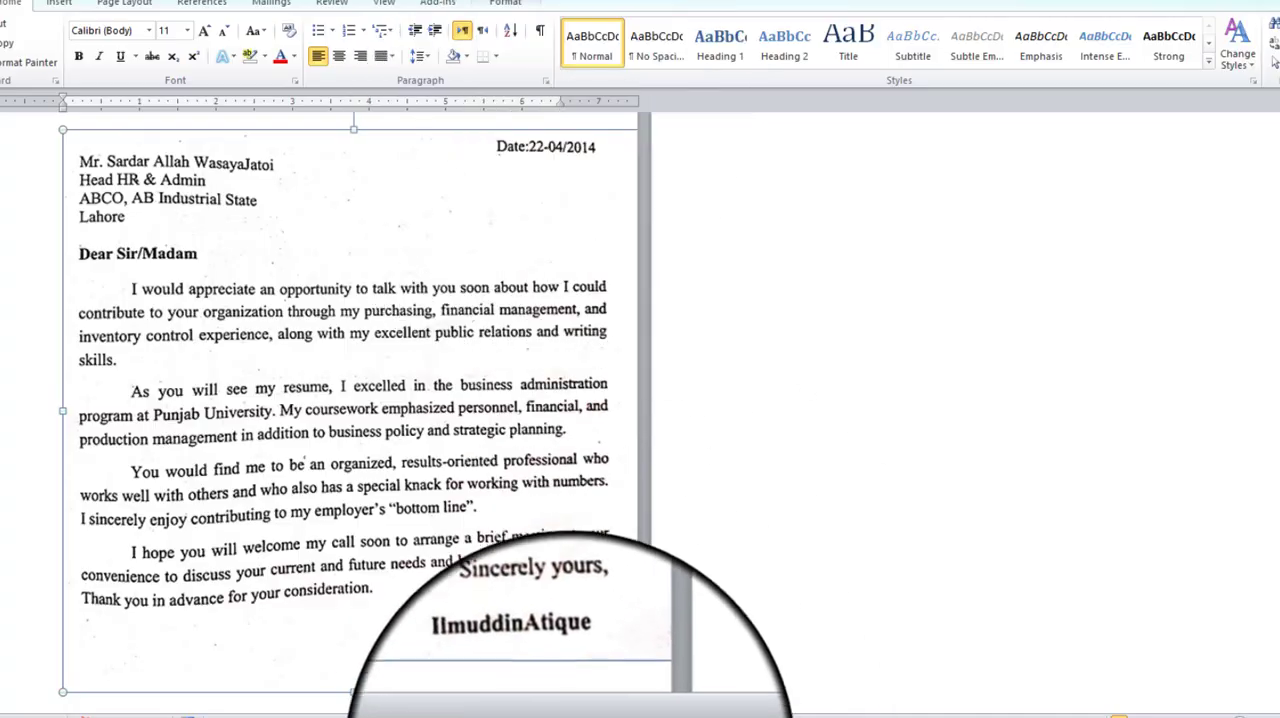
pyautogui.click(515, 716)
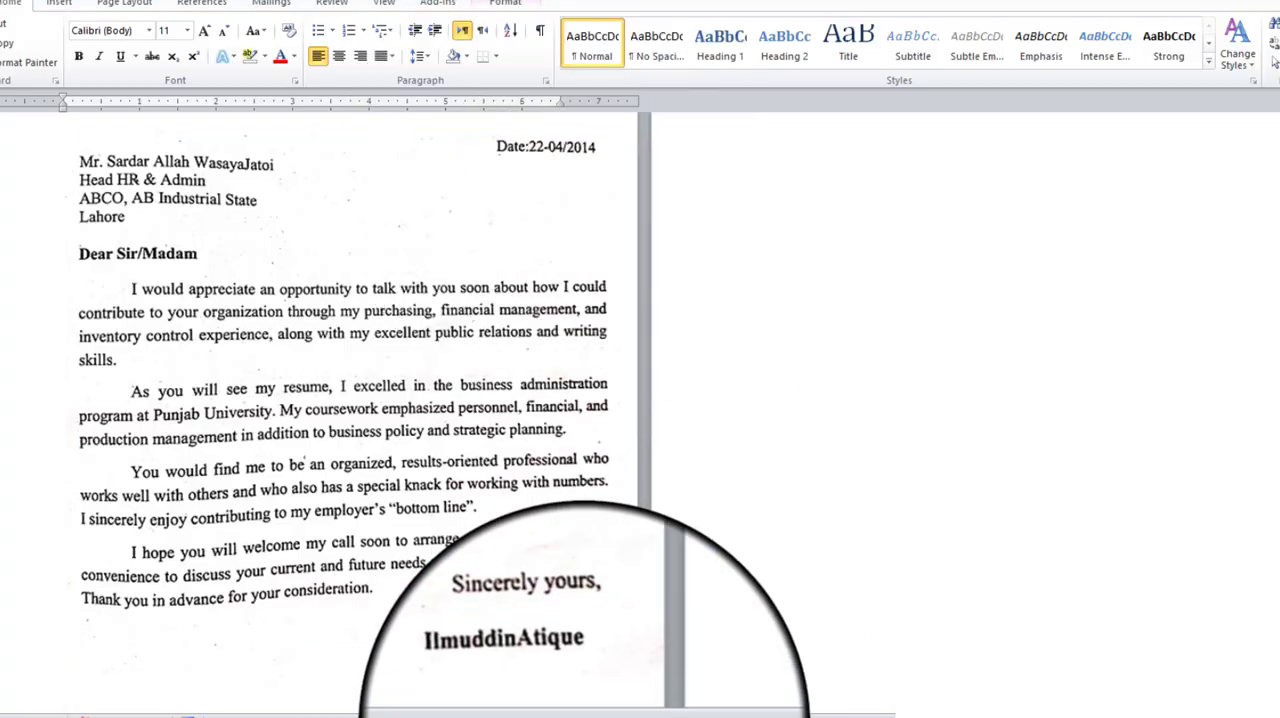